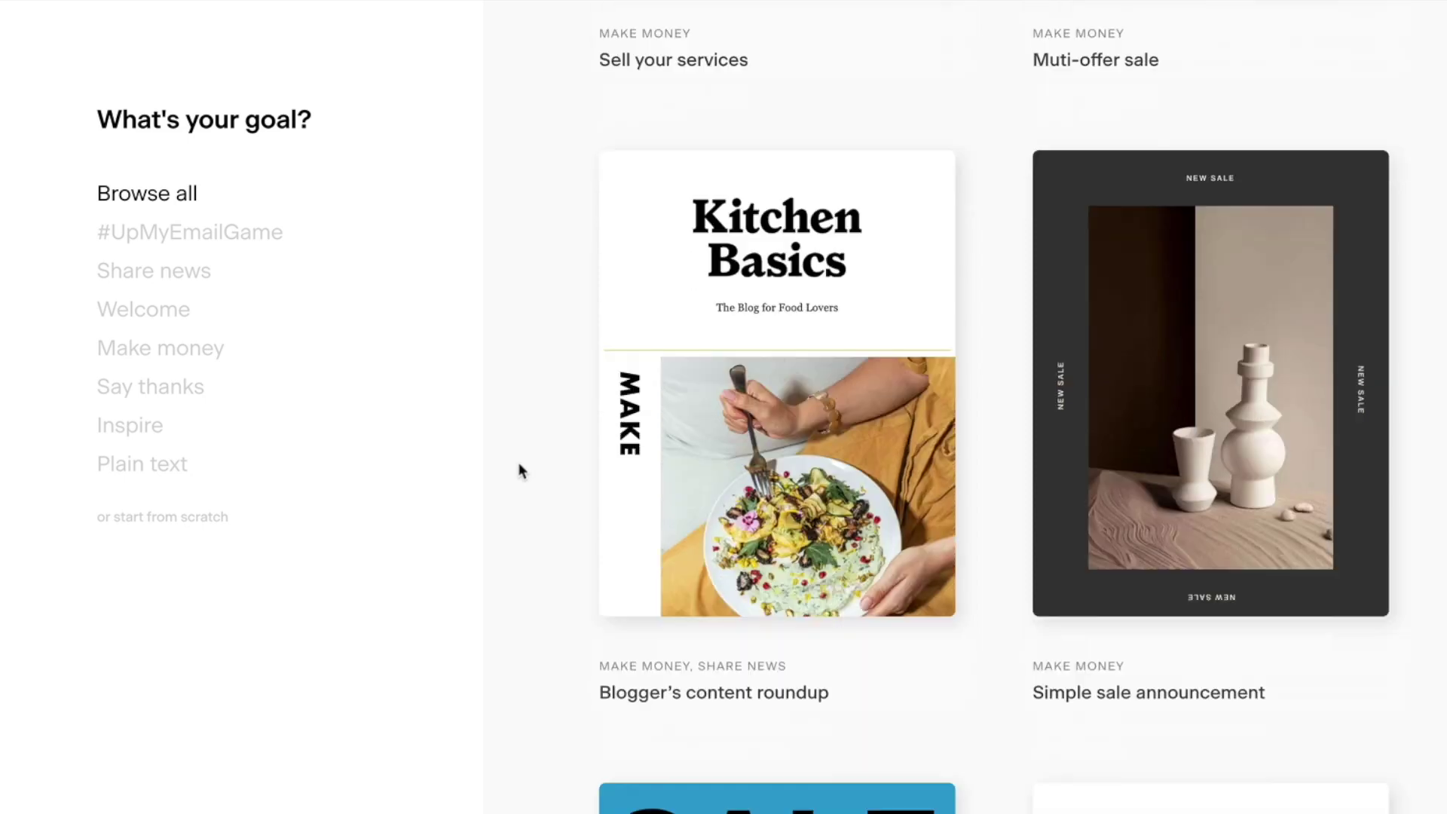
- Look through the full gallery of email templates
{"action": "scroll", "coordinate": [520, 470], "scroll_direction": "down", "scroll_amount": 7}
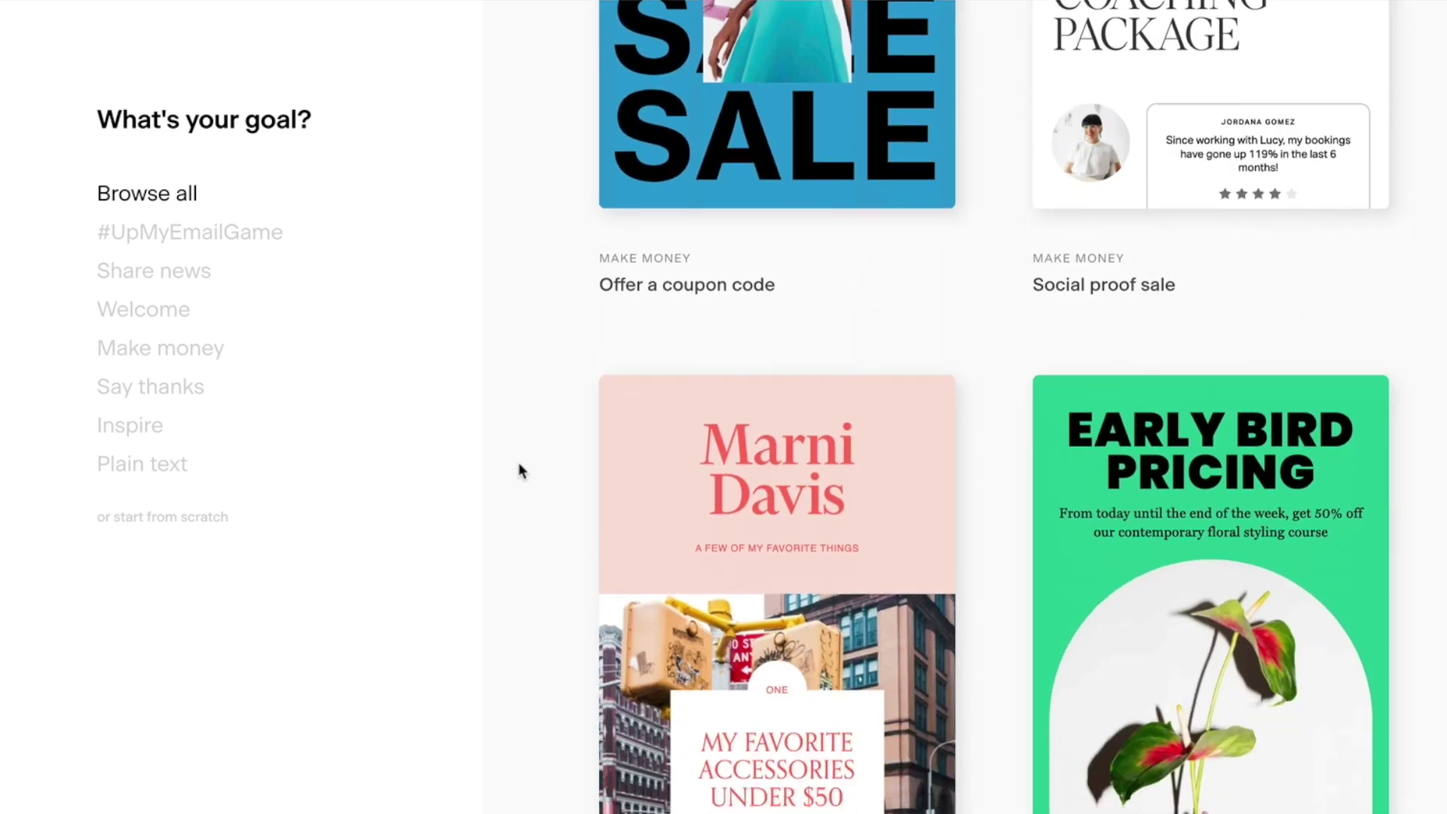
{"action": "scroll", "coordinate": [520, 471], "scroll_direction": "down", "scroll_amount": 12}
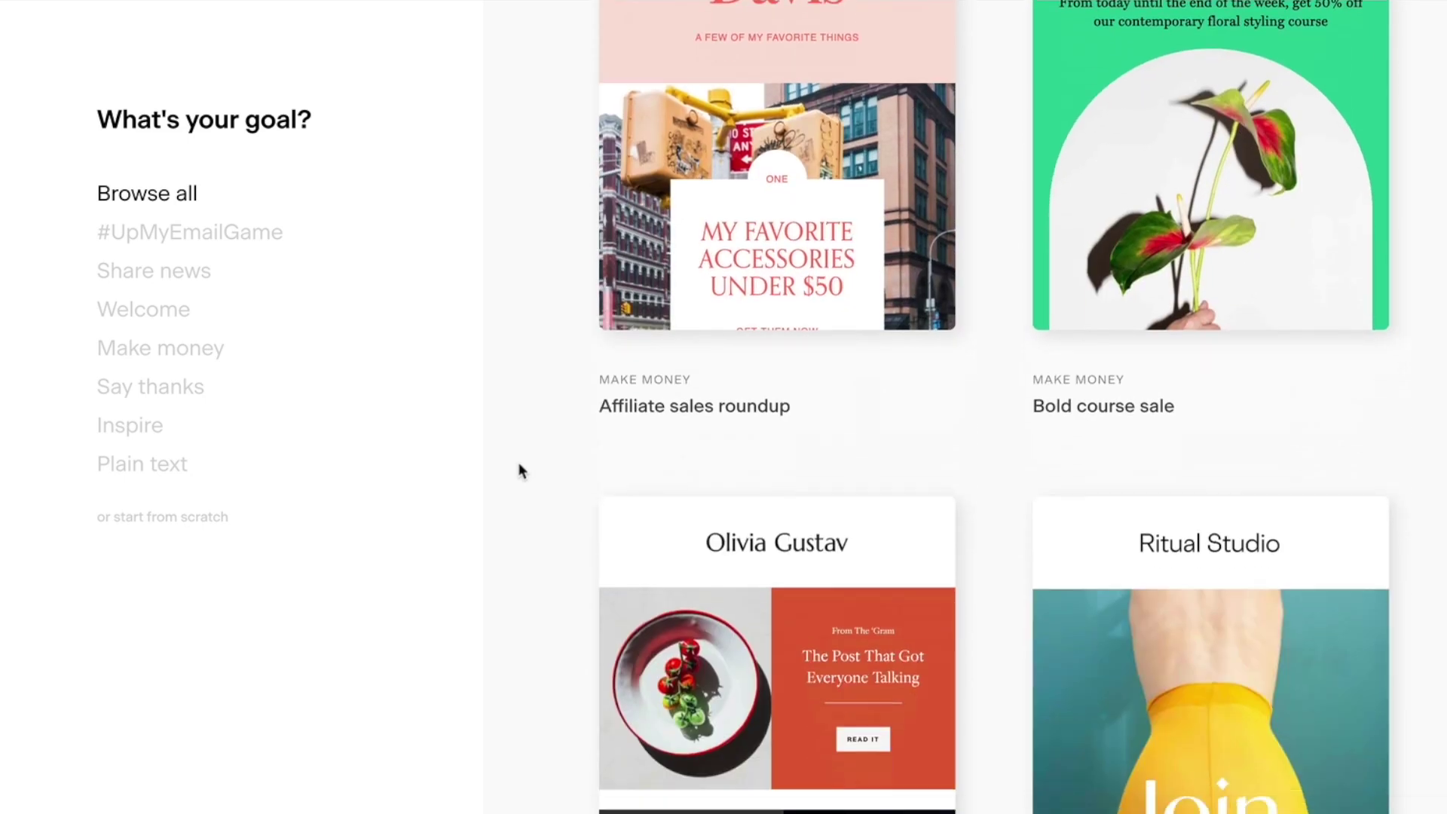
{"action": "scroll", "coordinate": [520, 471], "scroll_direction": "down", "scroll_amount": 14}
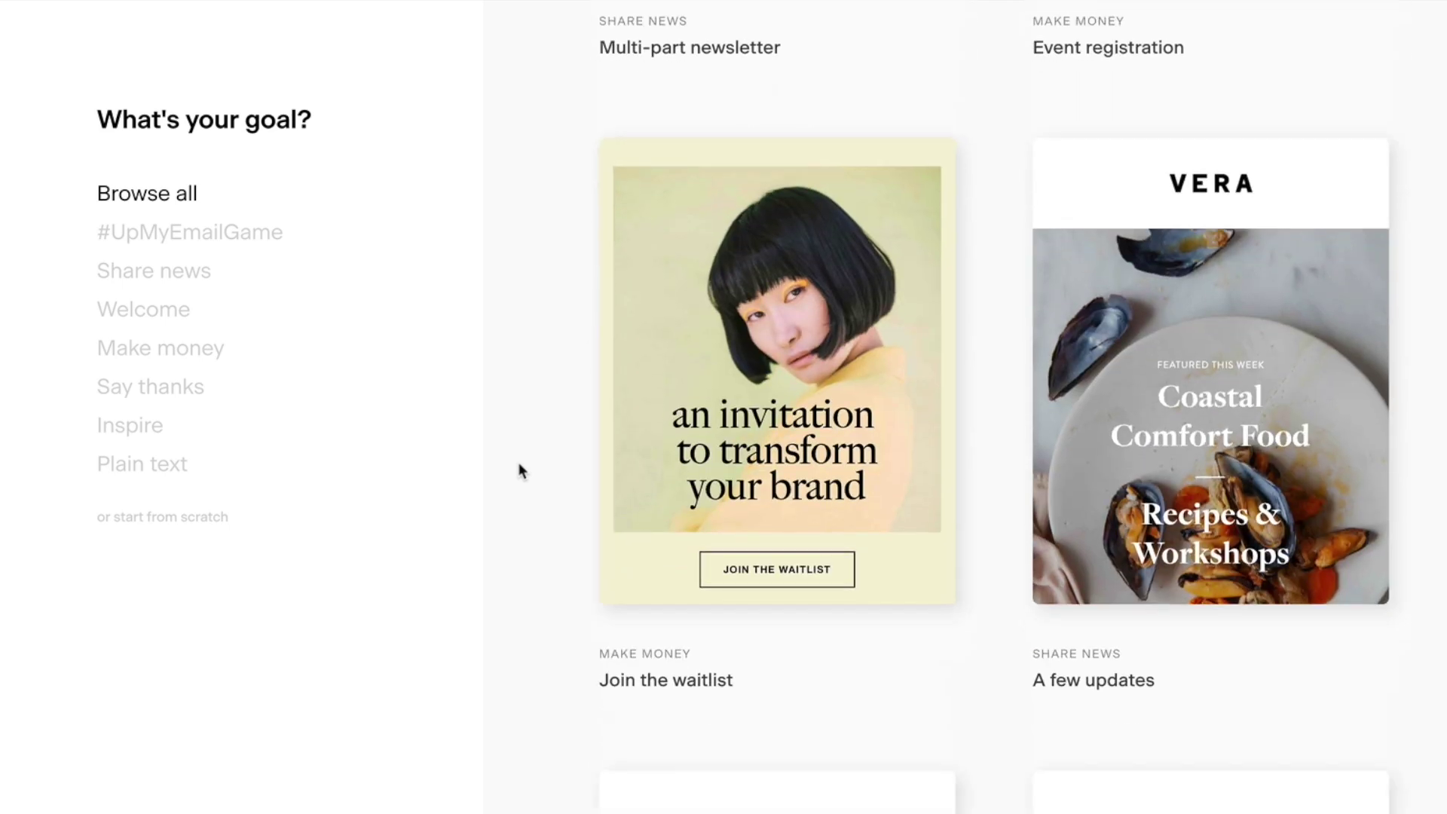
{"action": "scroll", "coordinate": [519, 471], "scroll_direction": "down", "scroll_amount": 6}
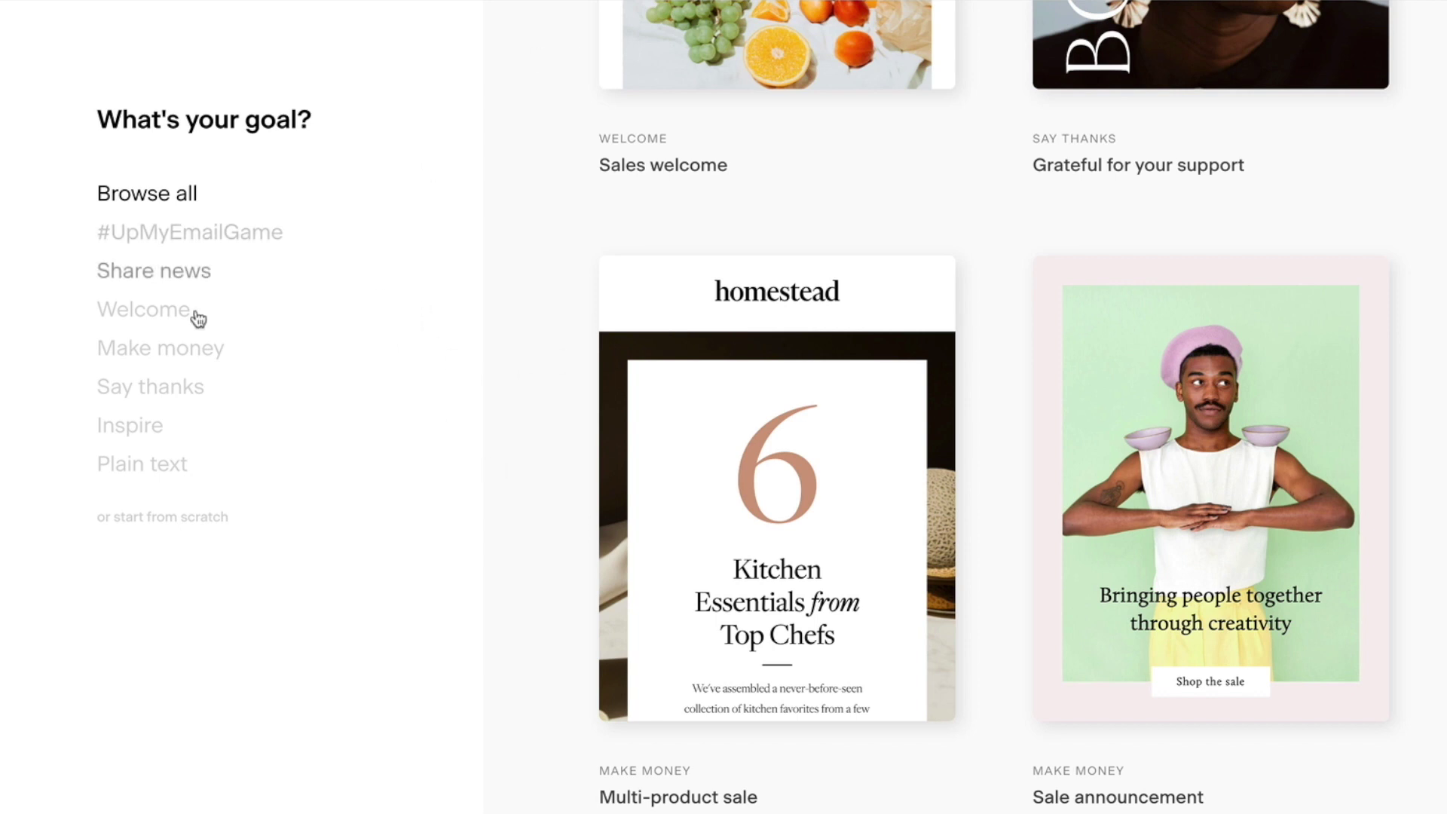
- Filter the templates by #UpMyEmailGame, review the whole Welcome letter preview and return to the template gallery
{"action": "left_click", "coordinate": [228, 241]}
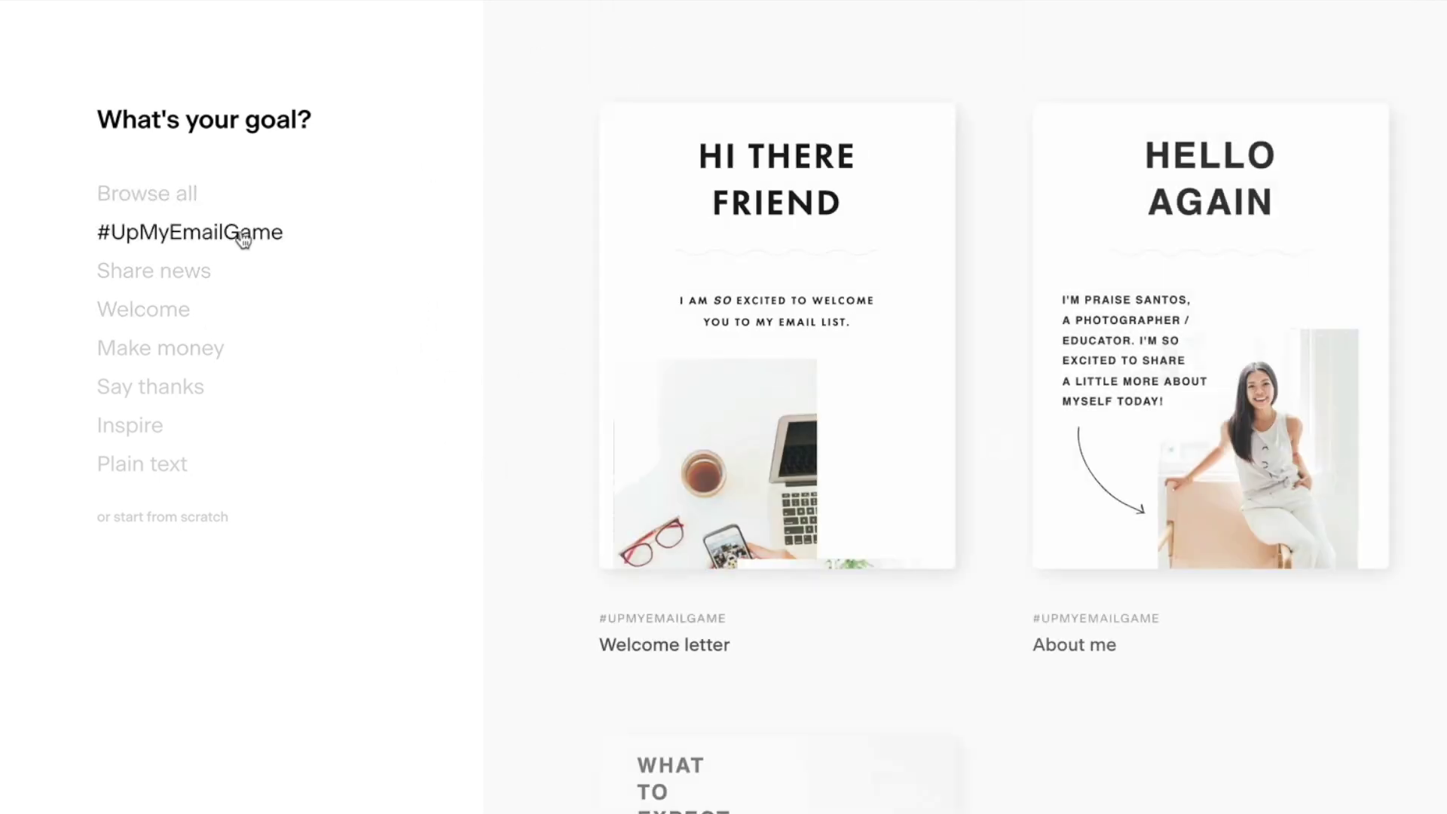
{"action": "scroll", "coordinate": [500, 371], "scroll_direction": "down", "scroll_amount": 1}
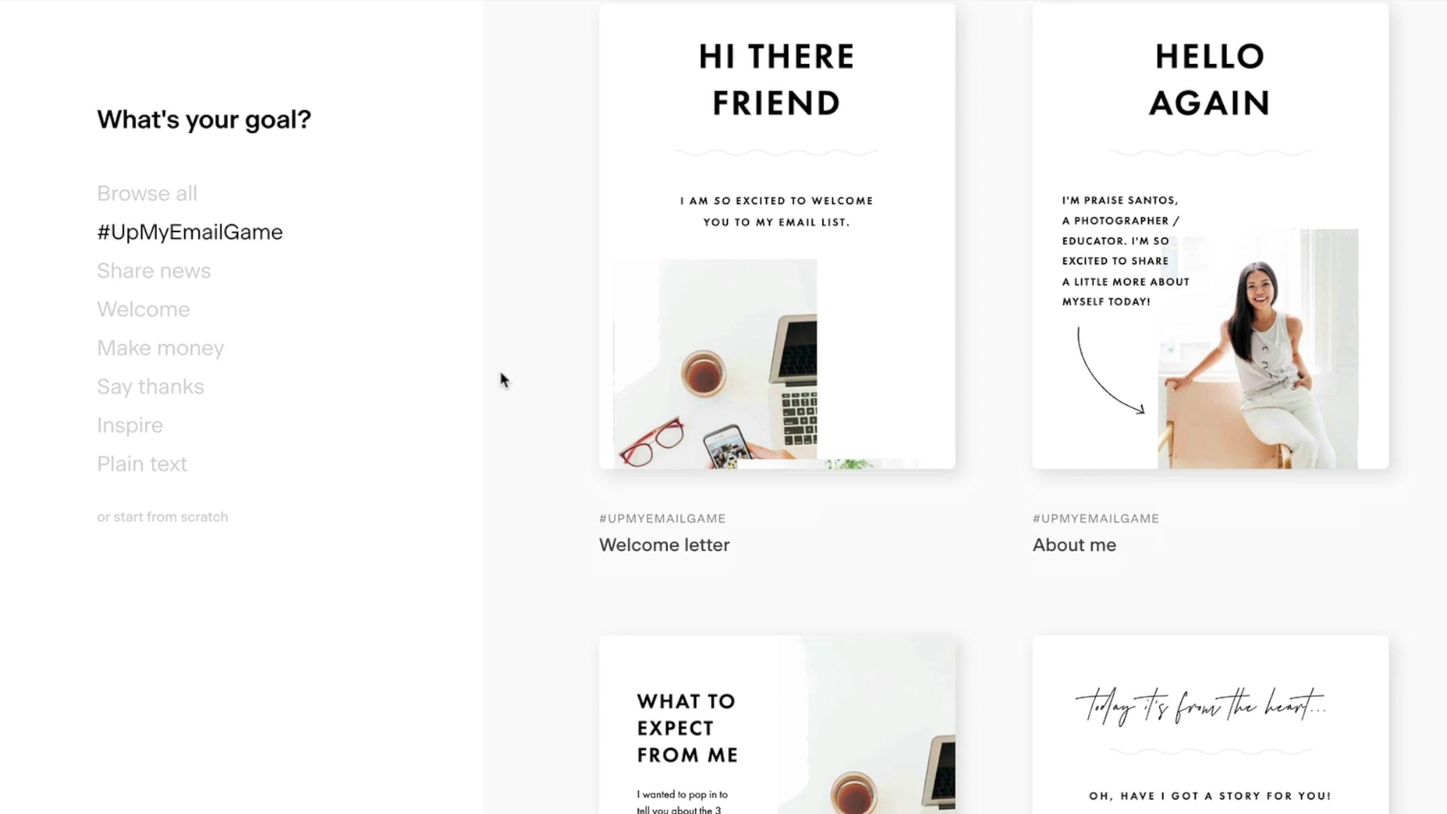
{"action": "left_click", "coordinate": [725, 238]}
{"action": "scroll", "coordinate": [520, 506], "scroll_direction": "down", "scroll_amount": 2}
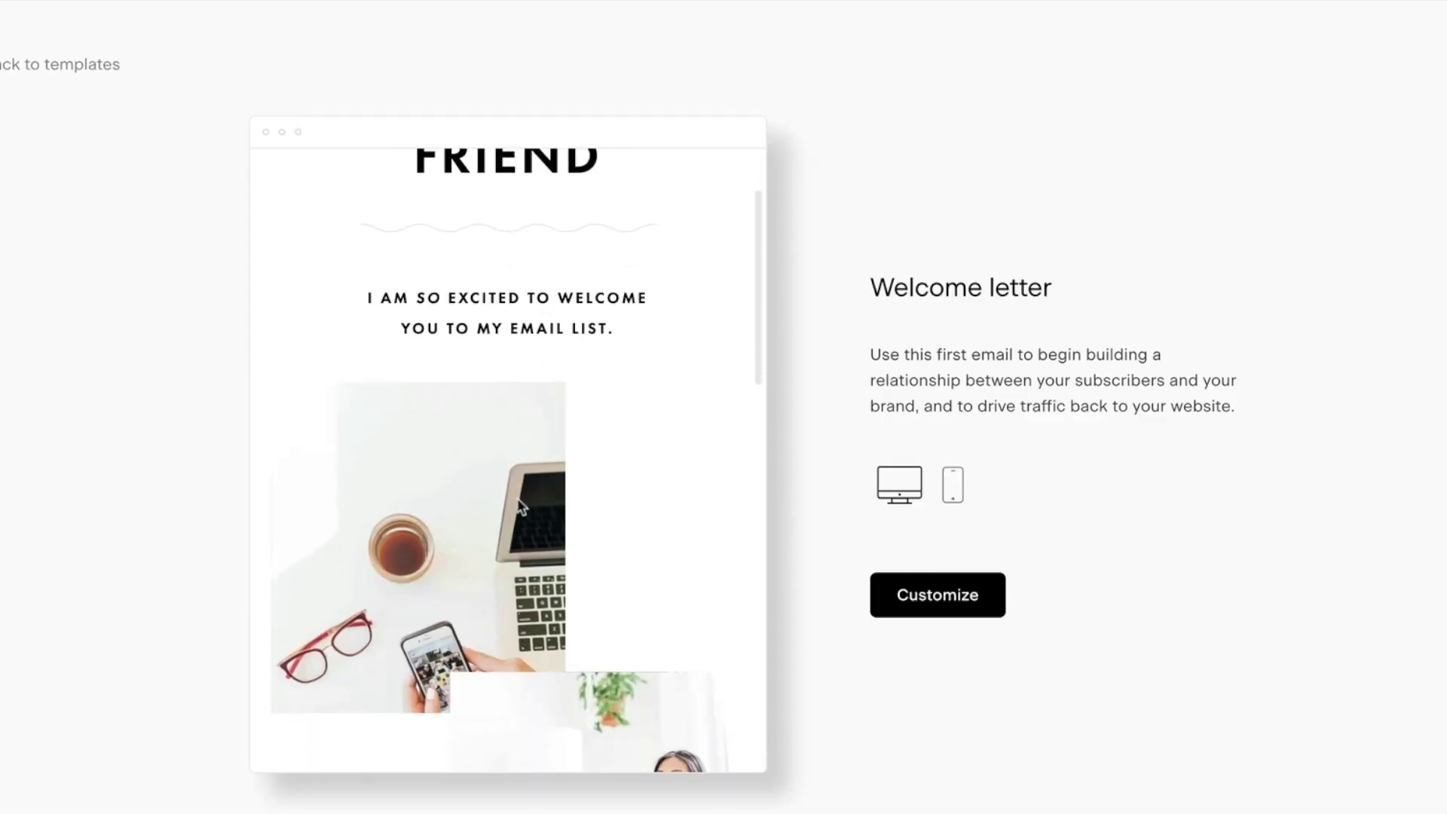
{"action": "scroll", "coordinate": [519, 506], "scroll_direction": "down", "scroll_amount": 10}
{"action": "scroll", "coordinate": [517, 516], "scroll_direction": "up", "scroll_amount": 9}
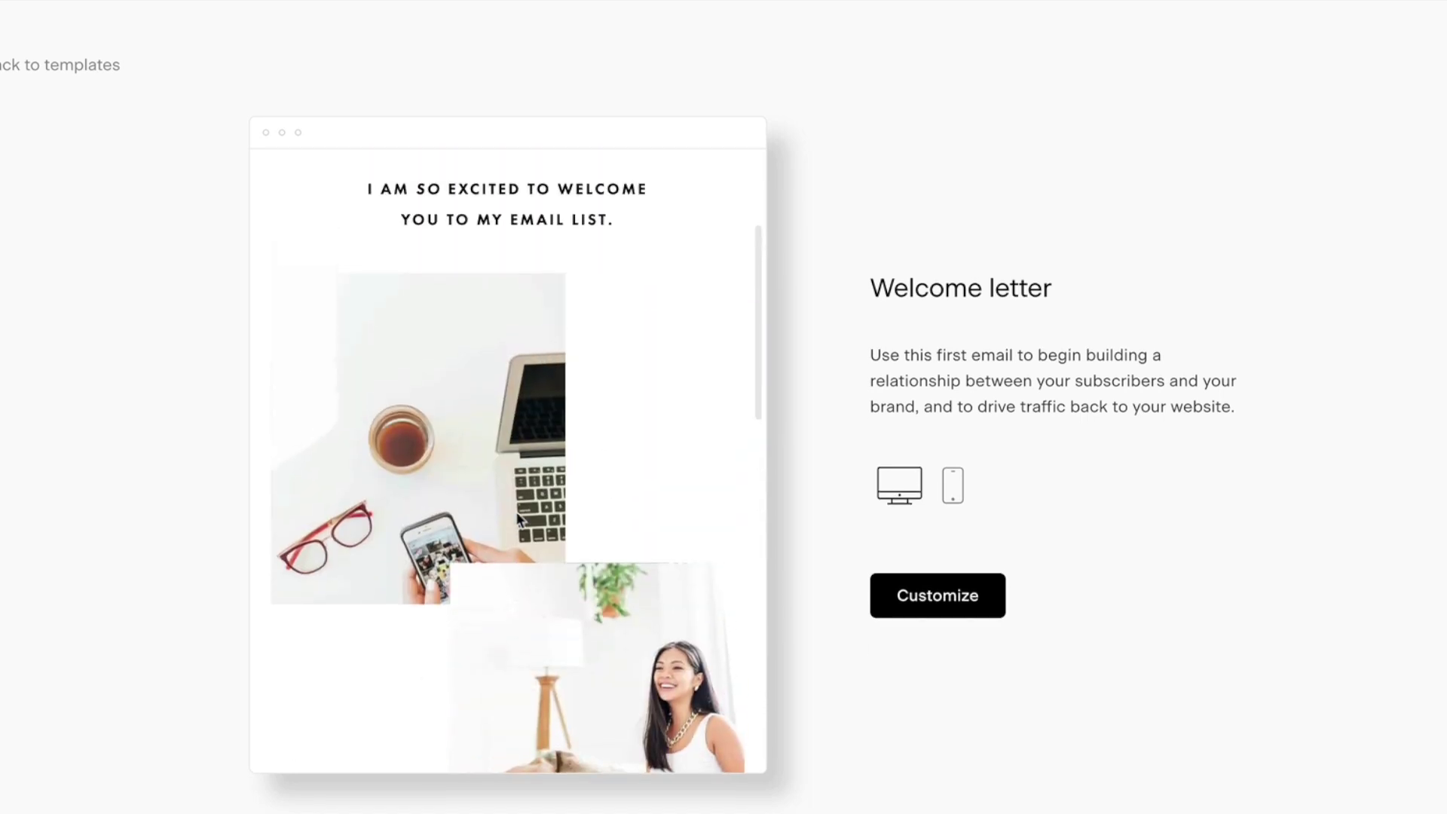
{"action": "scroll", "coordinate": [517, 519], "scroll_direction": "up", "scroll_amount": 2}
{"action": "scroll", "coordinate": [517, 518], "scroll_direction": "down", "scroll_amount": 6}
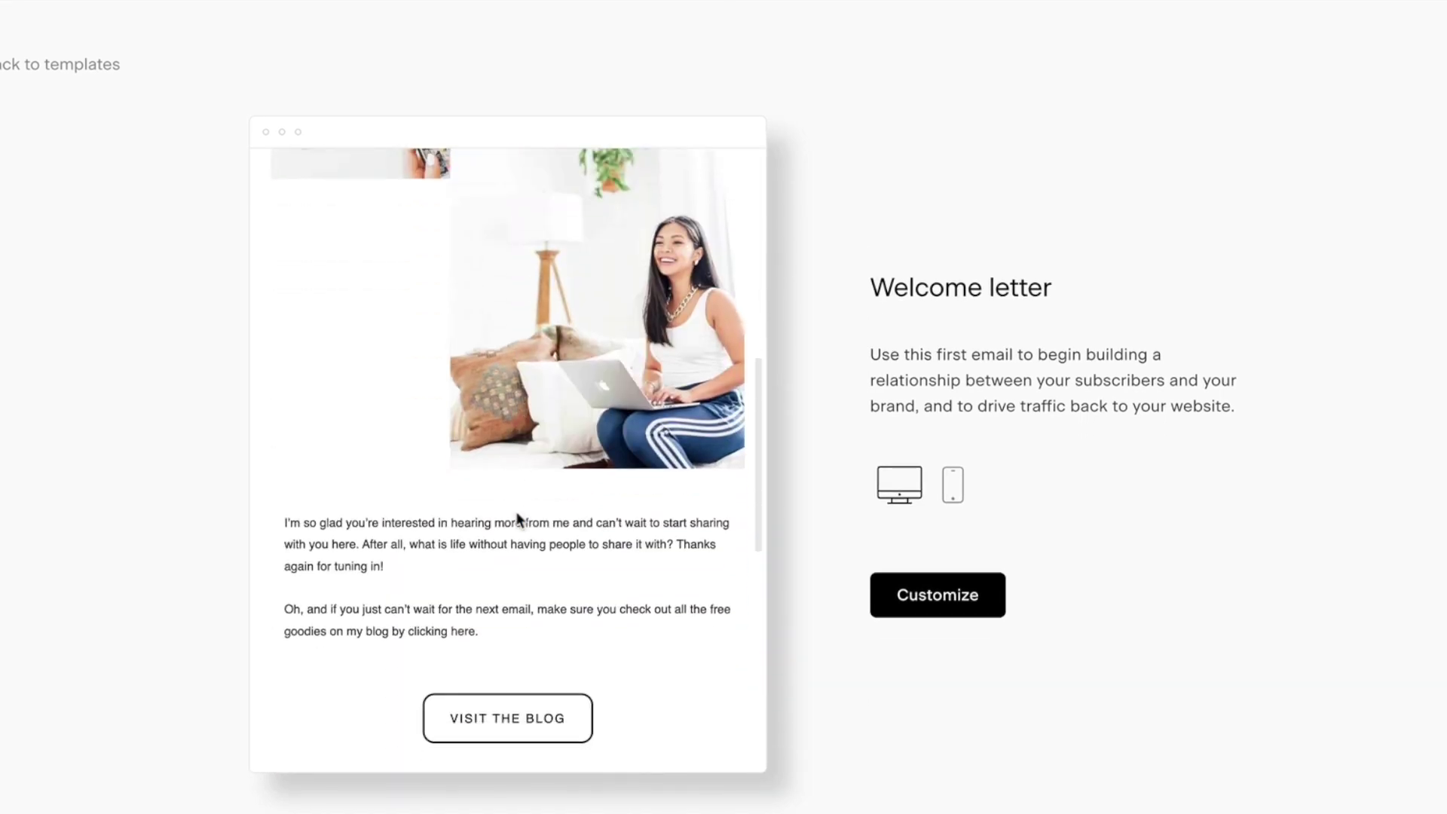
{"action": "scroll", "coordinate": [517, 518], "scroll_direction": "down", "scroll_amount": 3}
{"action": "scroll", "coordinate": [517, 516], "scroll_direction": "up", "scroll_amount": 4}
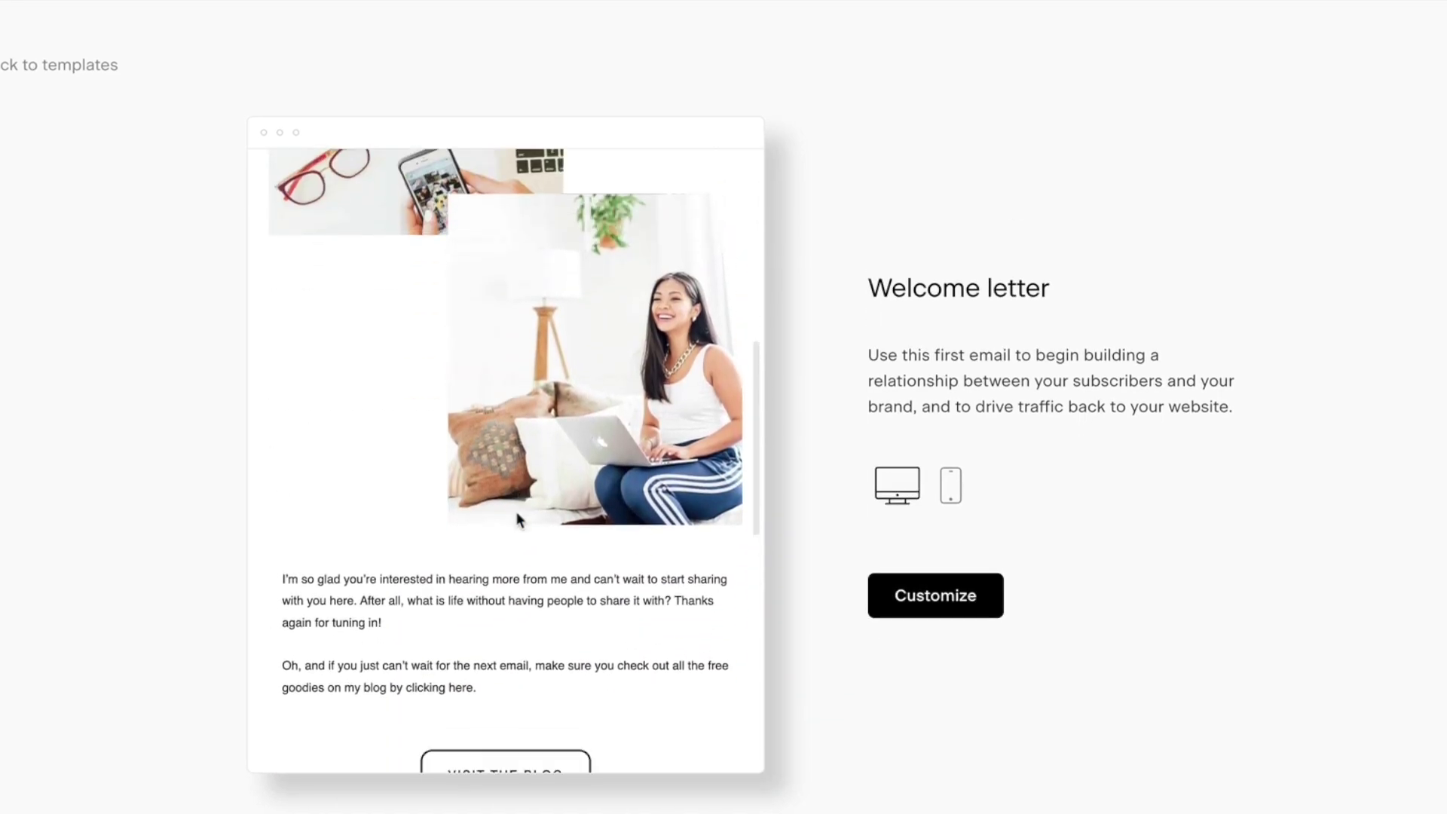
{"action": "scroll", "coordinate": [517, 519], "scroll_direction": "down", "scroll_amount": 7}
{"action": "scroll", "coordinate": [517, 518], "scroll_direction": "up", "scroll_amount": 4}
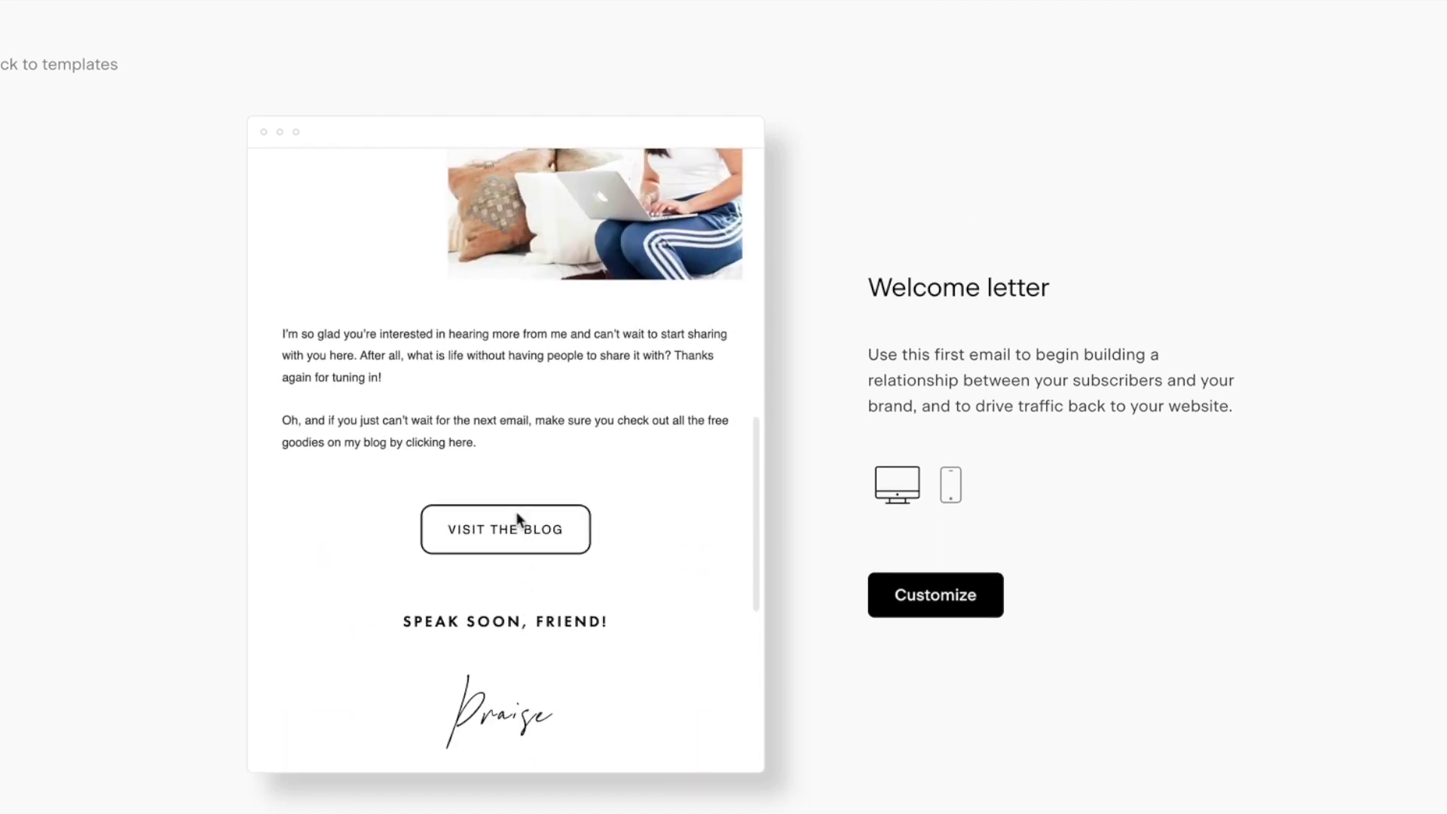
{"action": "scroll", "coordinate": [517, 518], "scroll_direction": "down", "scroll_amount": 8}
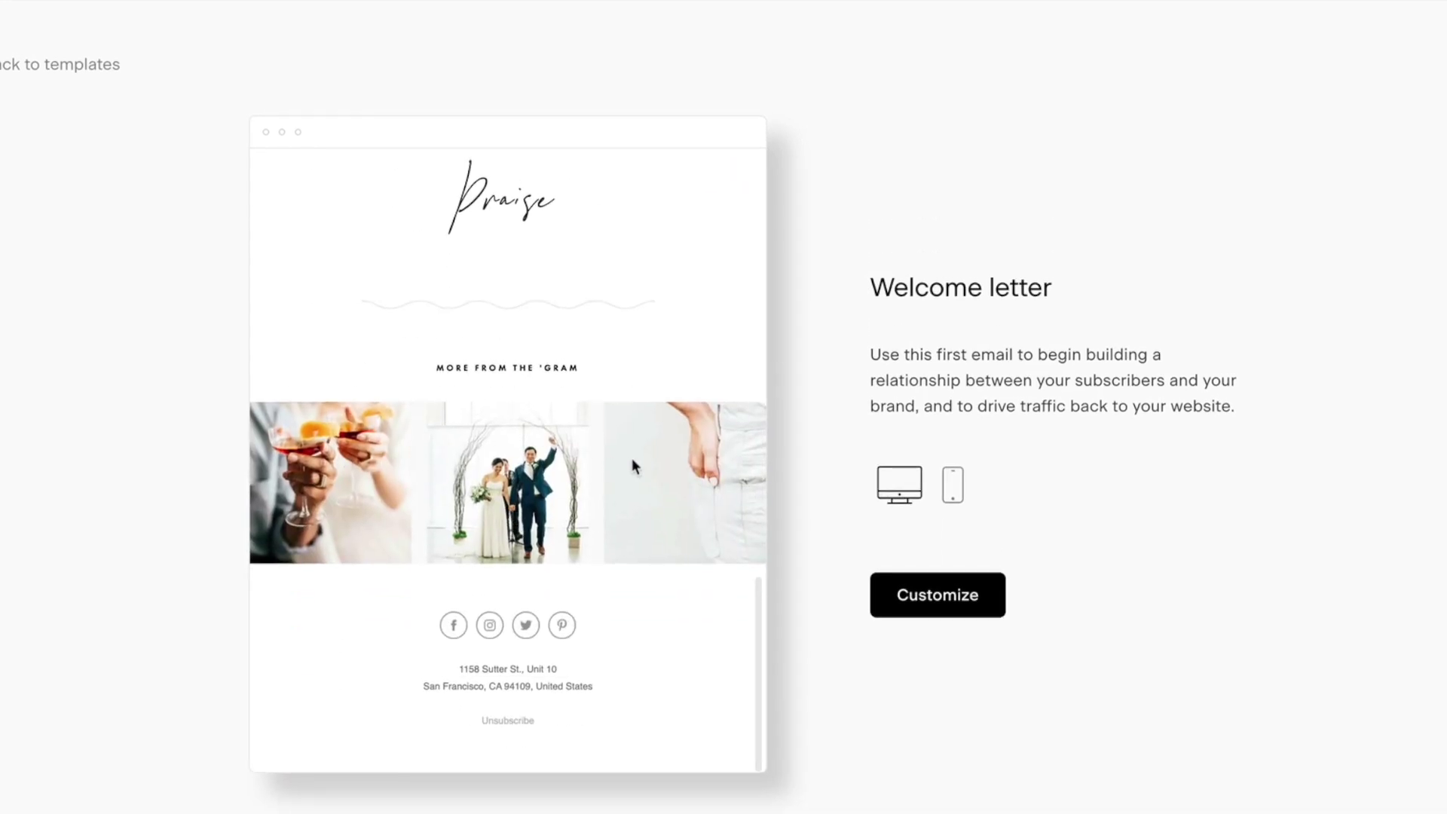
{"action": "scroll", "coordinate": [414, 310], "scroll_direction": "up", "scroll_amount": 12}
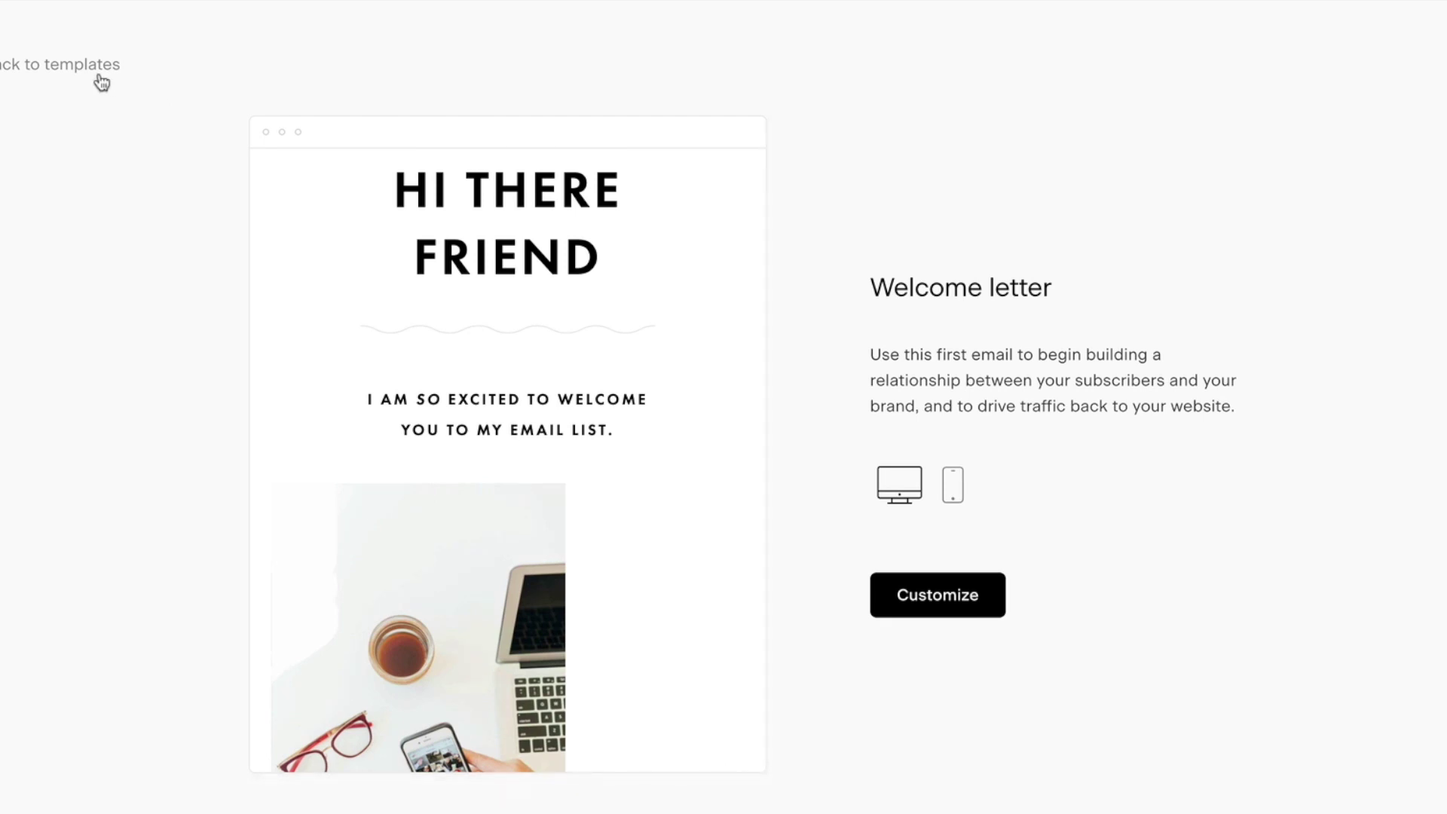
{"action": "left_click", "coordinate": [95, 68]}
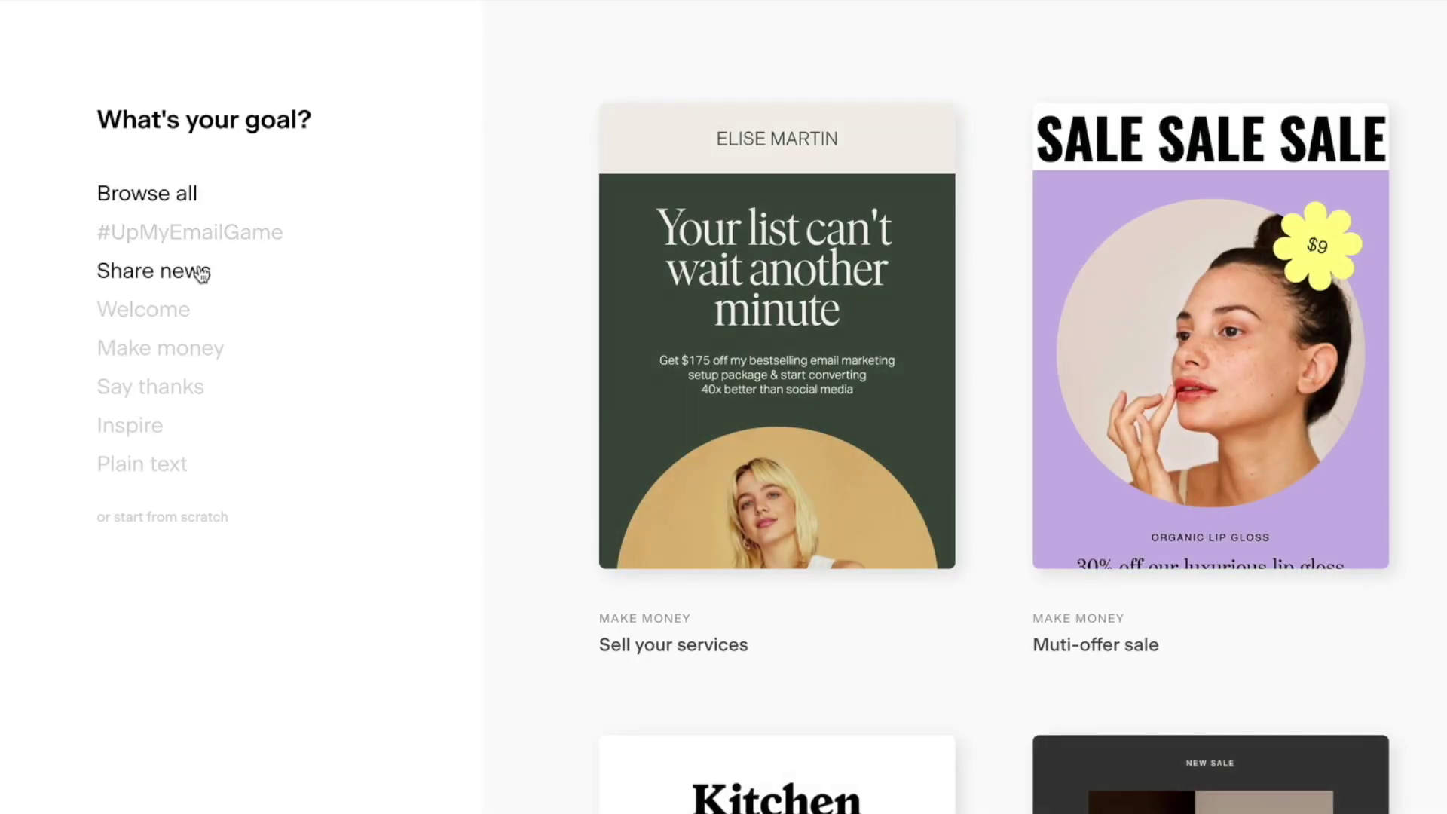
- Filter the templates by the Share news goal and look through the newsletter designs
{"action": "left_click", "coordinate": [202, 285]}
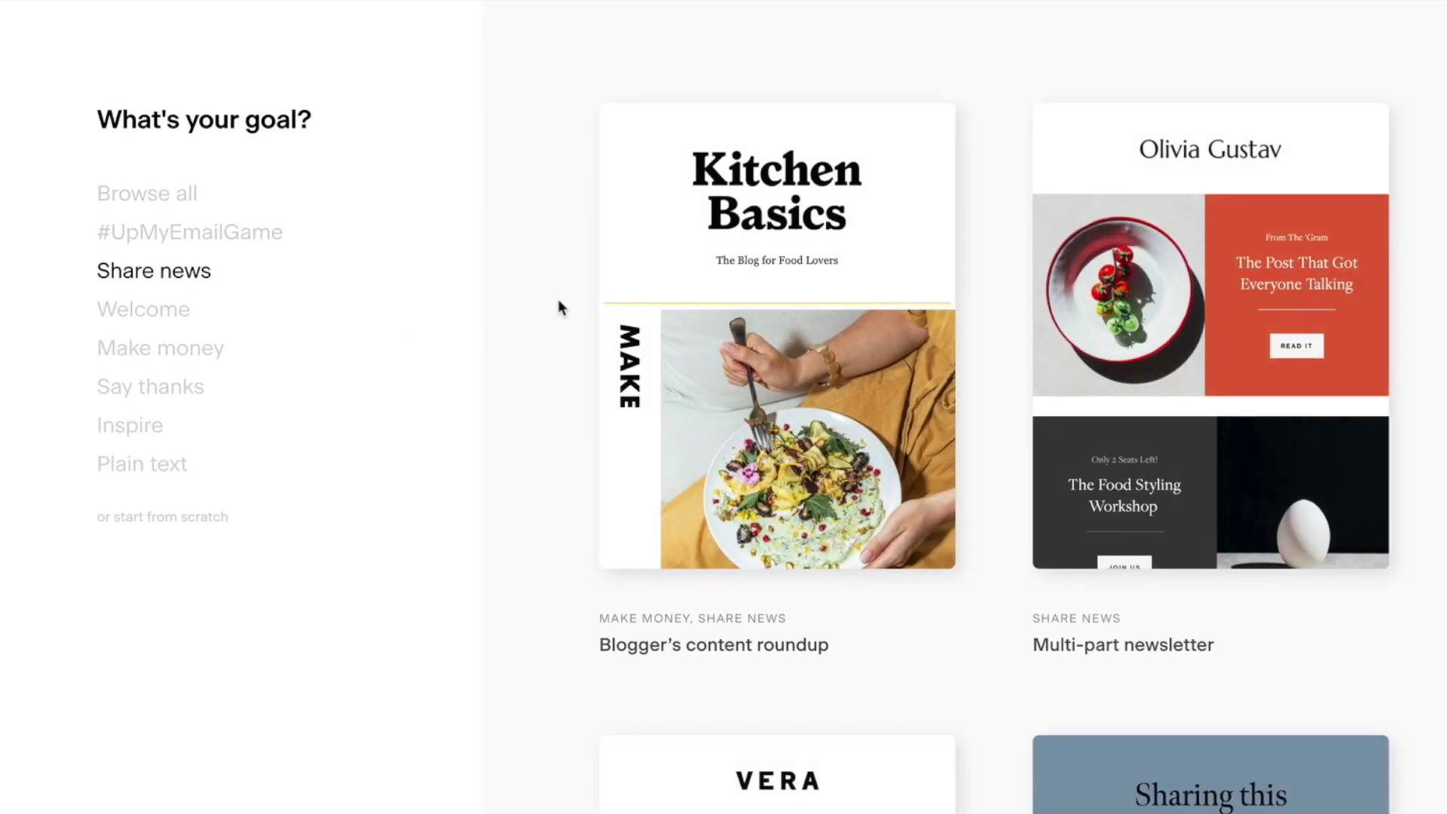
{"action": "scroll", "coordinate": [558, 299], "scroll_direction": "down", "scroll_amount": 2}
{"action": "scroll", "coordinate": [559, 301], "scroll_direction": "down", "scroll_amount": 2}
{"action": "scroll", "coordinate": [558, 307], "scroll_direction": "down", "scroll_amount": 5}
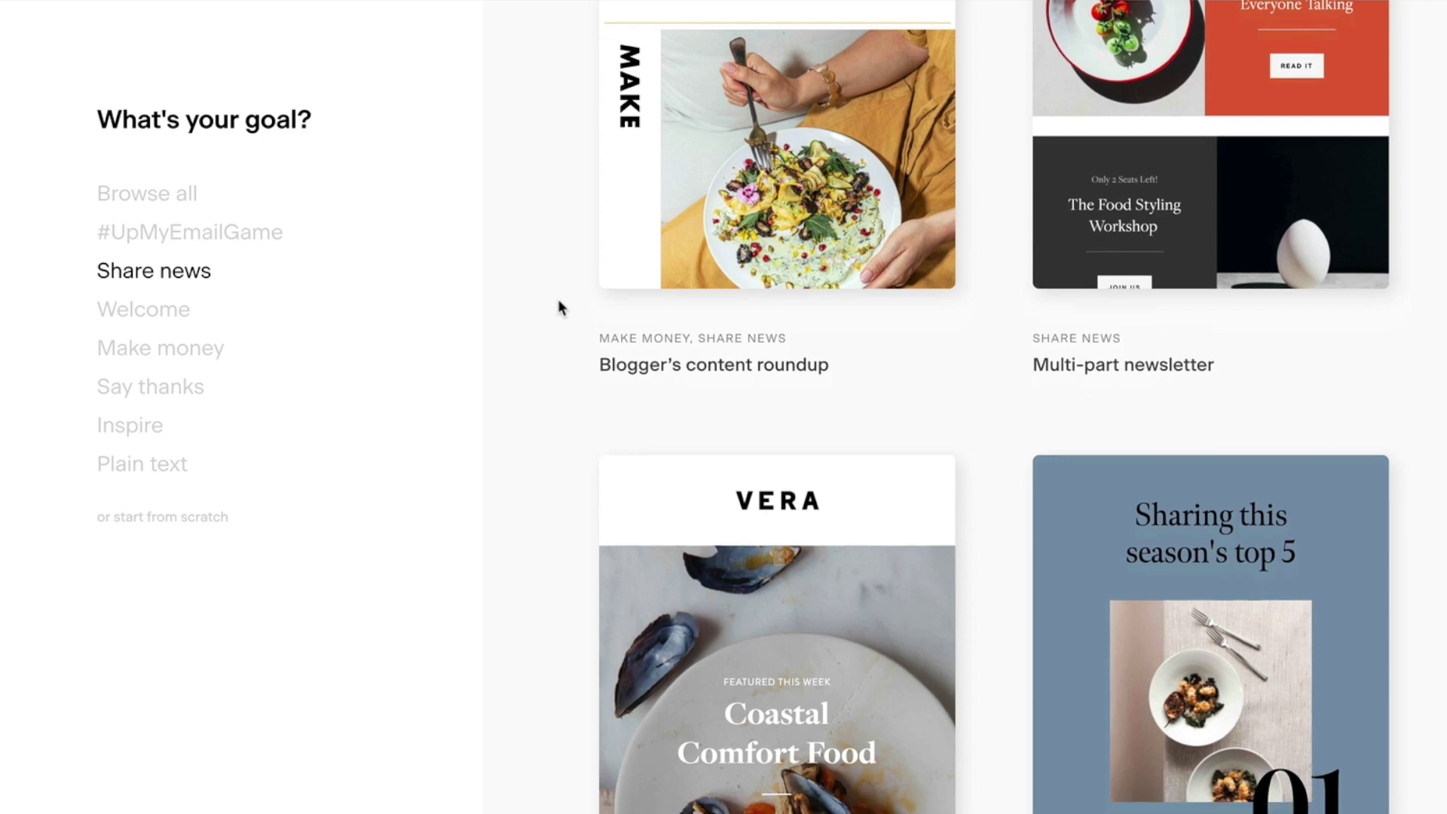
{"action": "scroll", "coordinate": [558, 302], "scroll_direction": "down", "scroll_amount": 8}
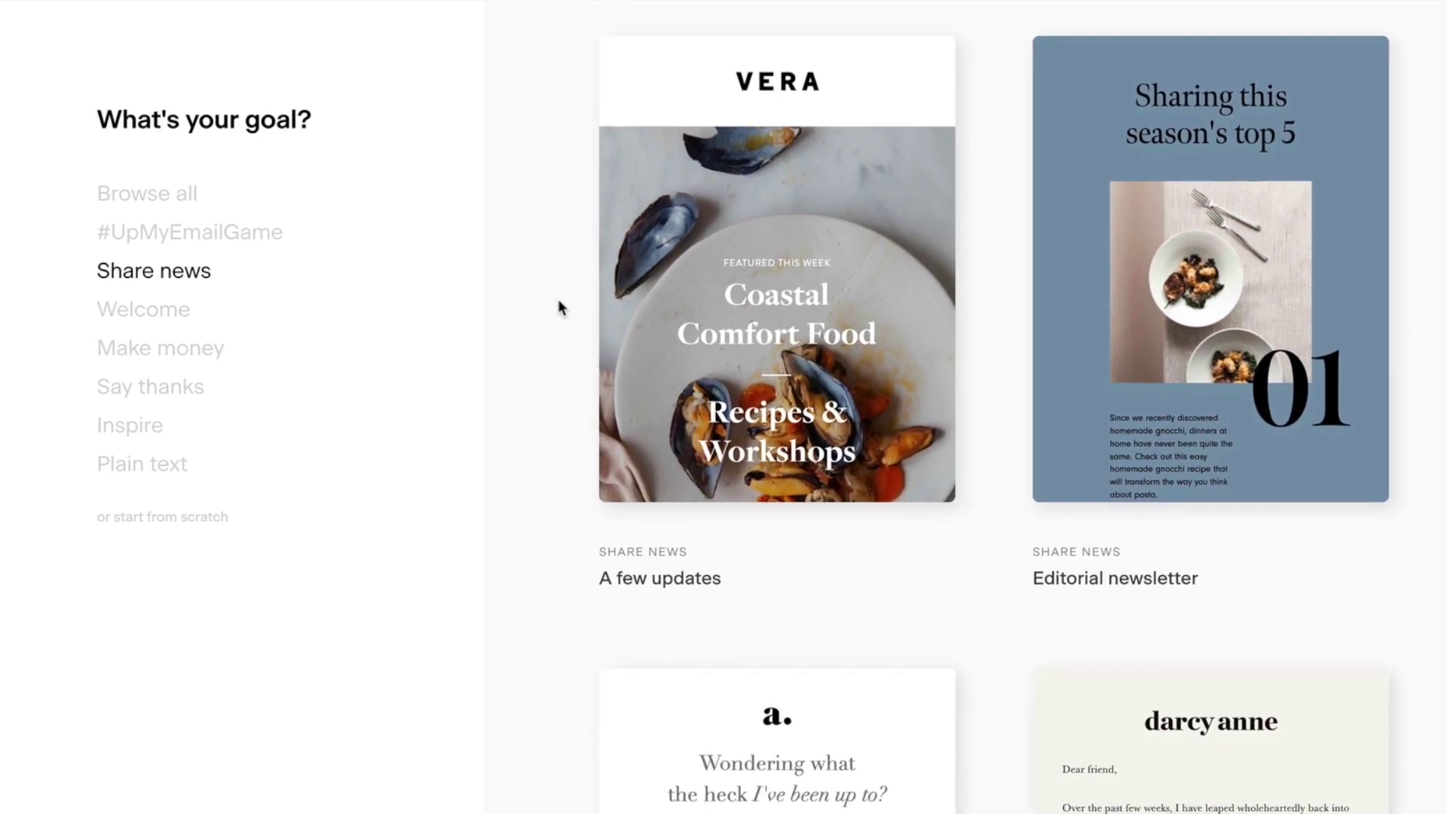
{"action": "scroll", "coordinate": [558, 307], "scroll_direction": "down", "scroll_amount": 5}
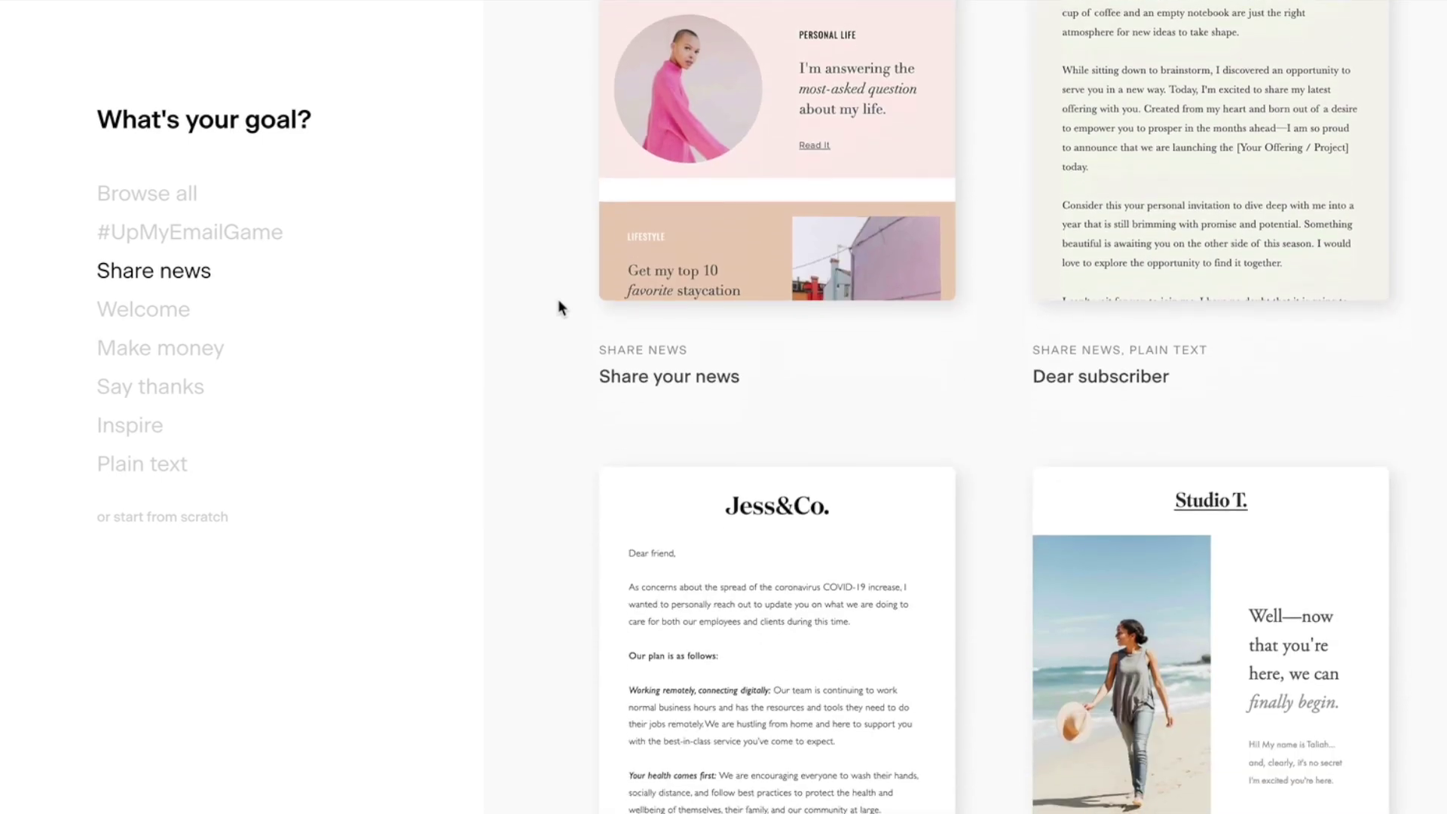
{"action": "scroll", "coordinate": [558, 307], "scroll_direction": "down", "scroll_amount": 10}
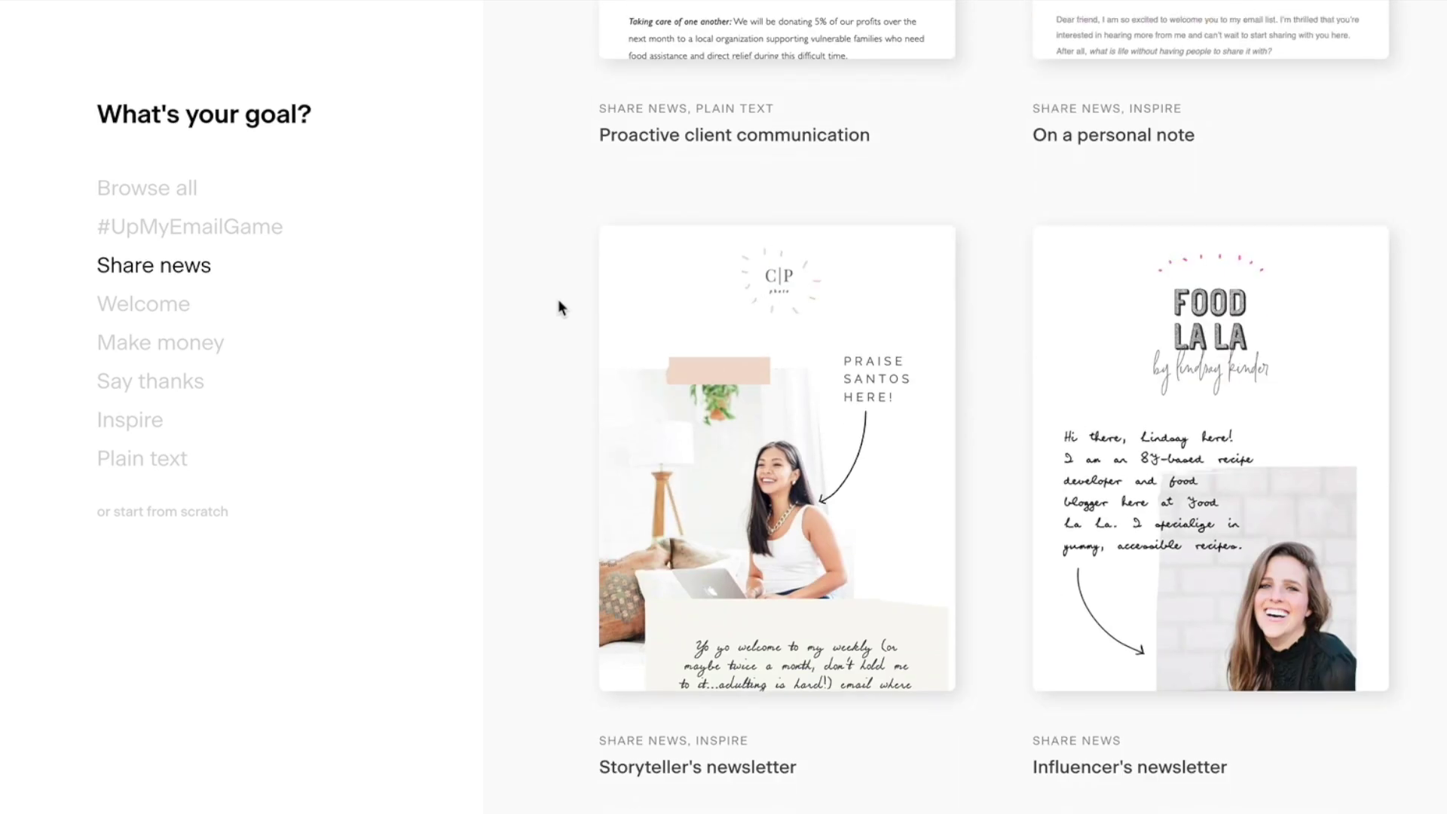
- Preview the Storyteller's newsletter template and return to the template gallery
{"action": "mouse_move", "coordinate": [861, 527]}
{"action": "left_click", "coordinate": [808, 461]}
{"action": "scroll", "coordinate": [505, 415], "scroll_direction": "down", "scroll_amount": 9}
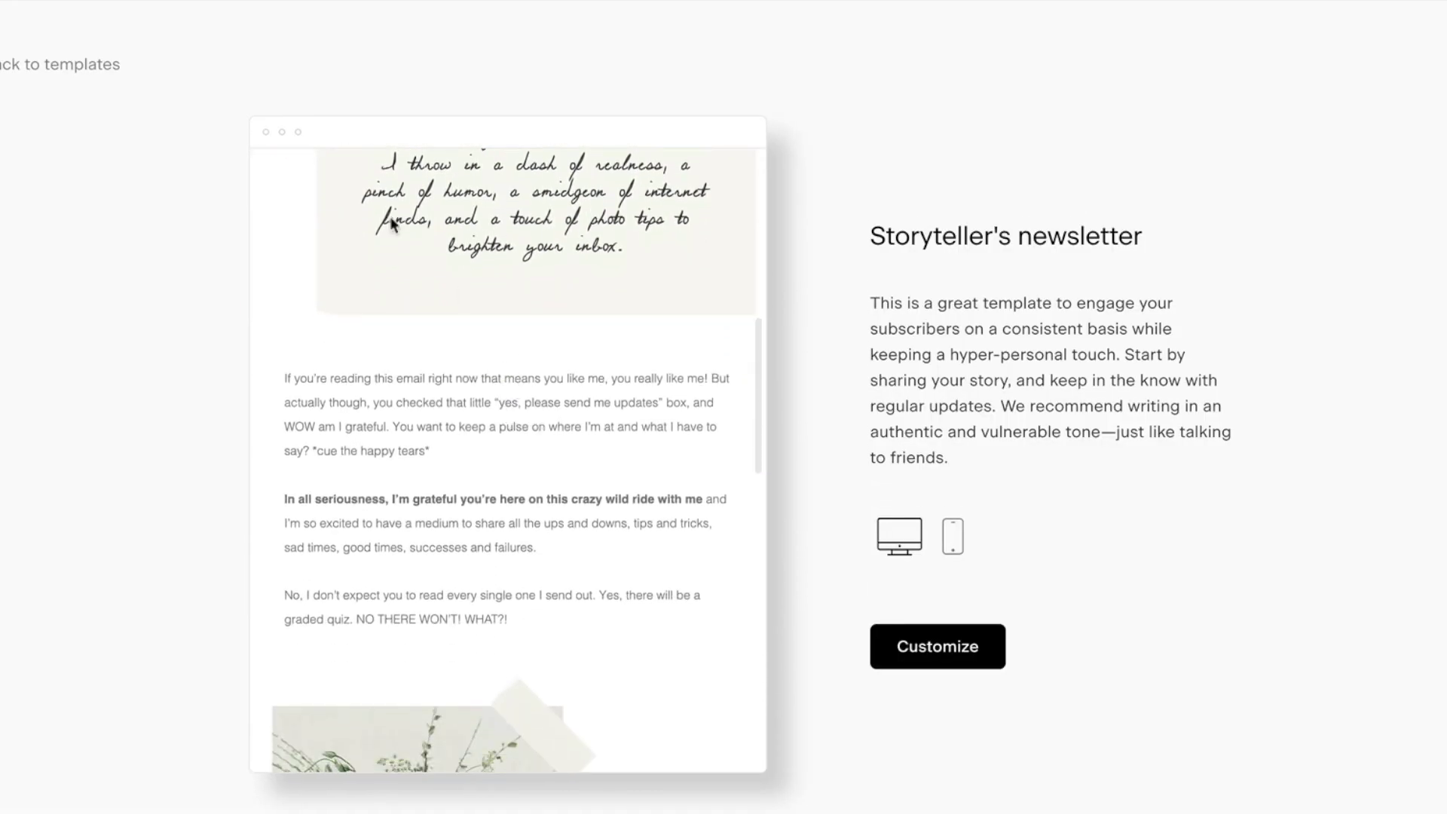
{"action": "left_click", "coordinate": [94, 66]}
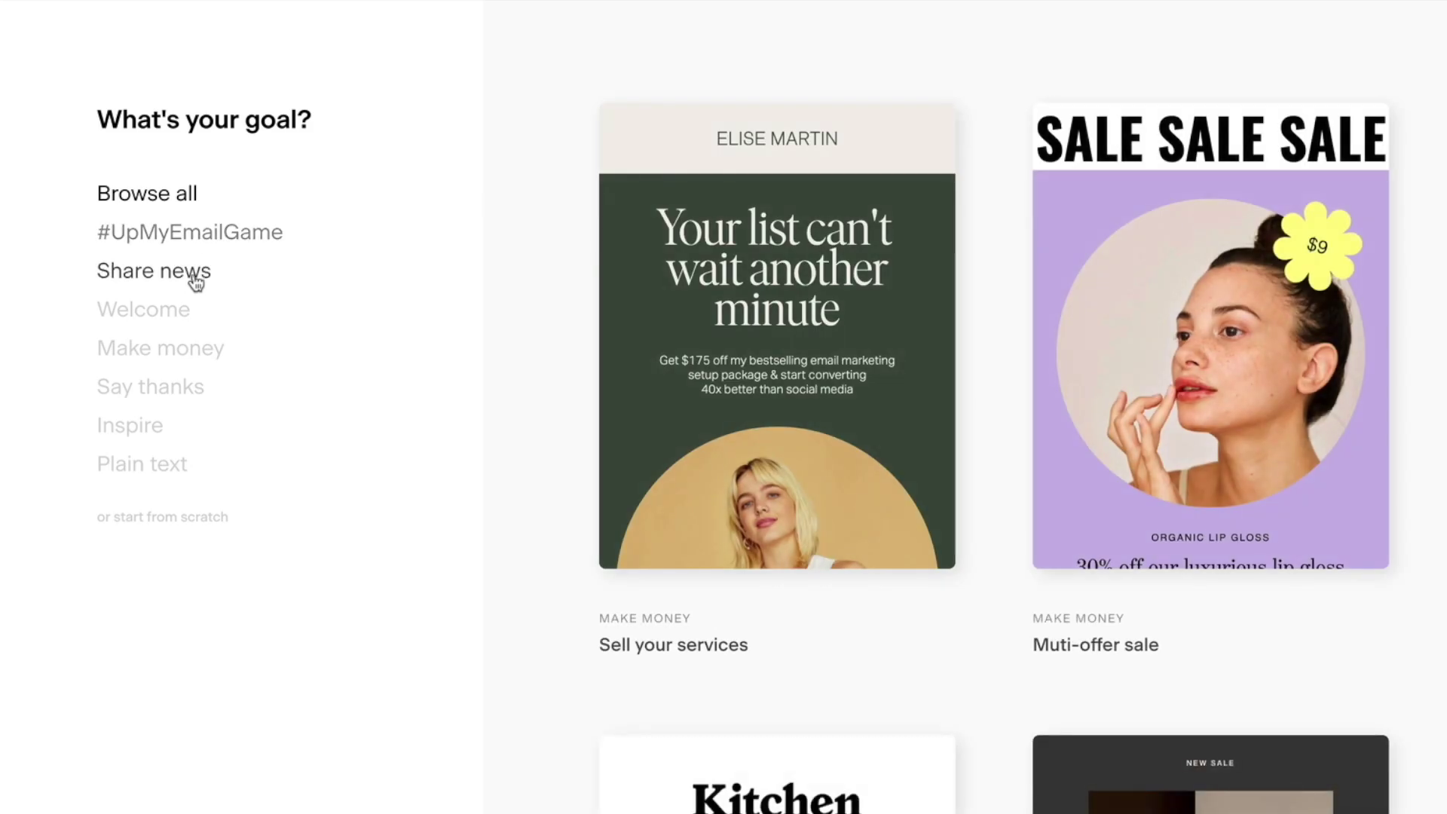
- Filter the templates by the Welcome goal and look through the designs
{"action": "left_click", "coordinate": [179, 311]}
{"action": "scroll", "coordinate": [540, 377], "scroll_direction": "down", "scroll_amount": 4}
{"action": "scroll", "coordinate": [540, 376], "scroll_direction": "down", "scroll_amount": 10}
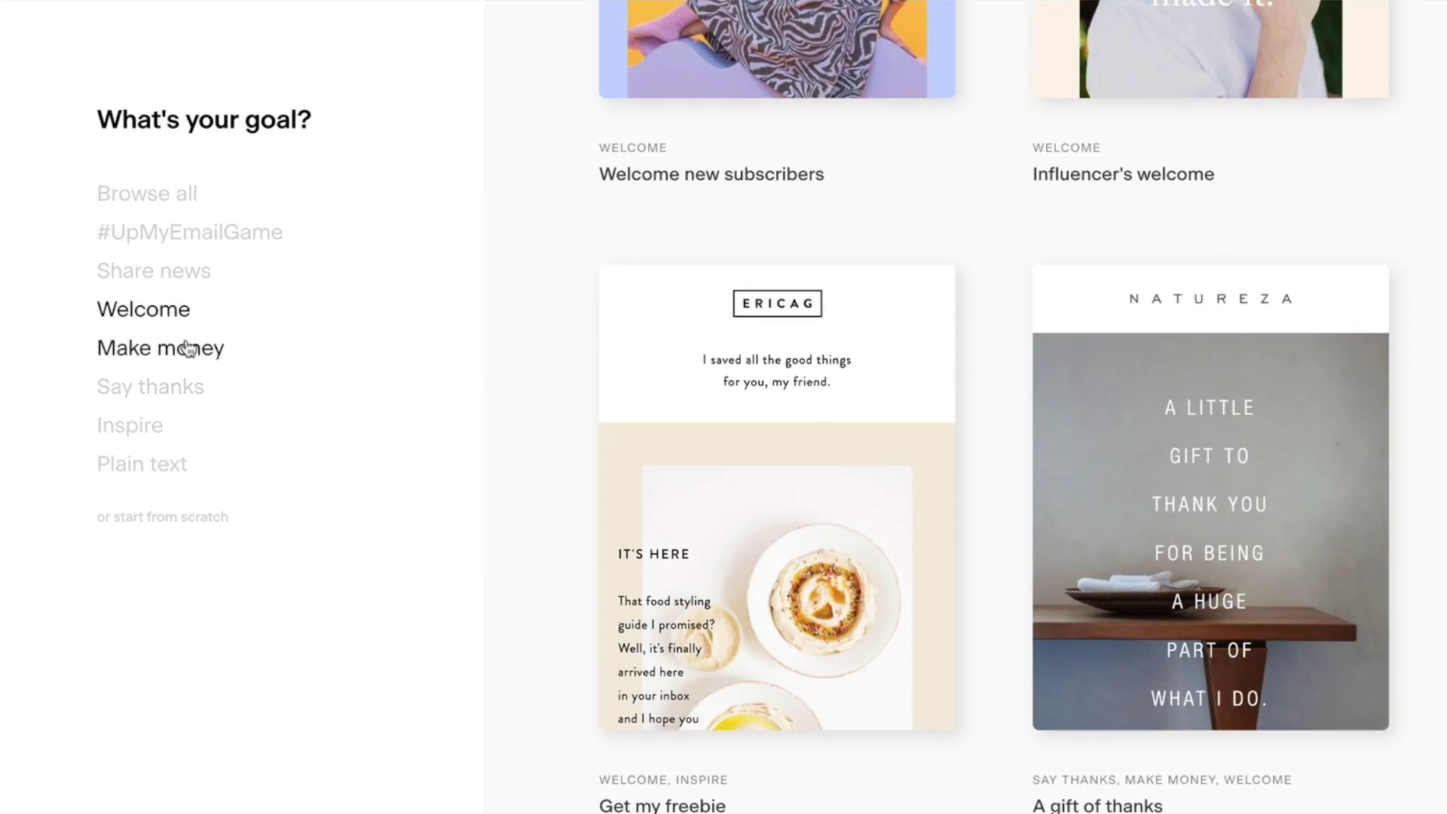
- Filter the templates by the Make money goal and look through the sales email designs
{"action": "left_click", "coordinate": [189, 348]}
{"action": "scroll", "coordinate": [583, 328], "scroll_direction": "down", "scroll_amount": 5}
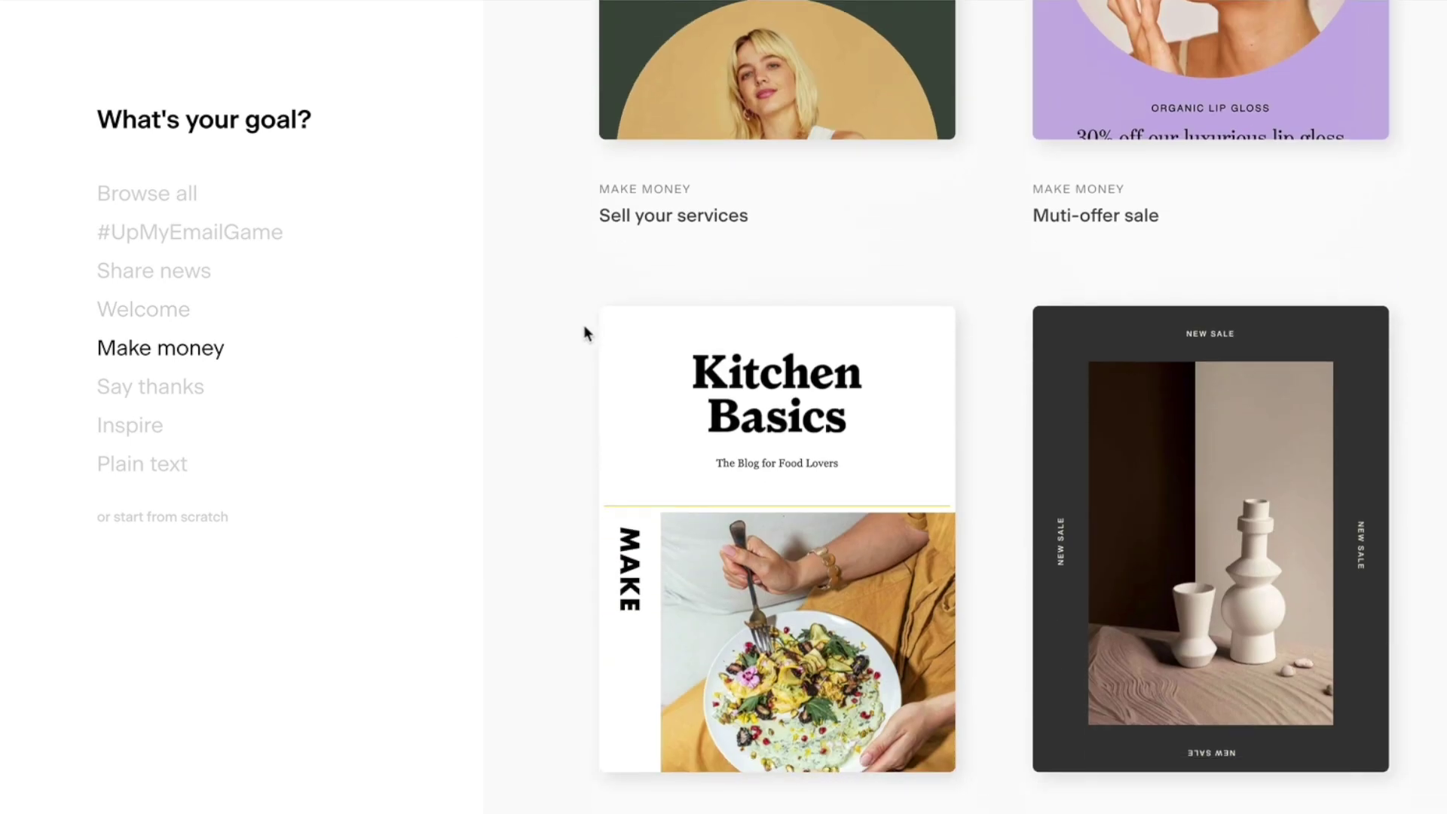
{"action": "scroll", "coordinate": [584, 328], "scroll_direction": "down", "scroll_amount": 10}
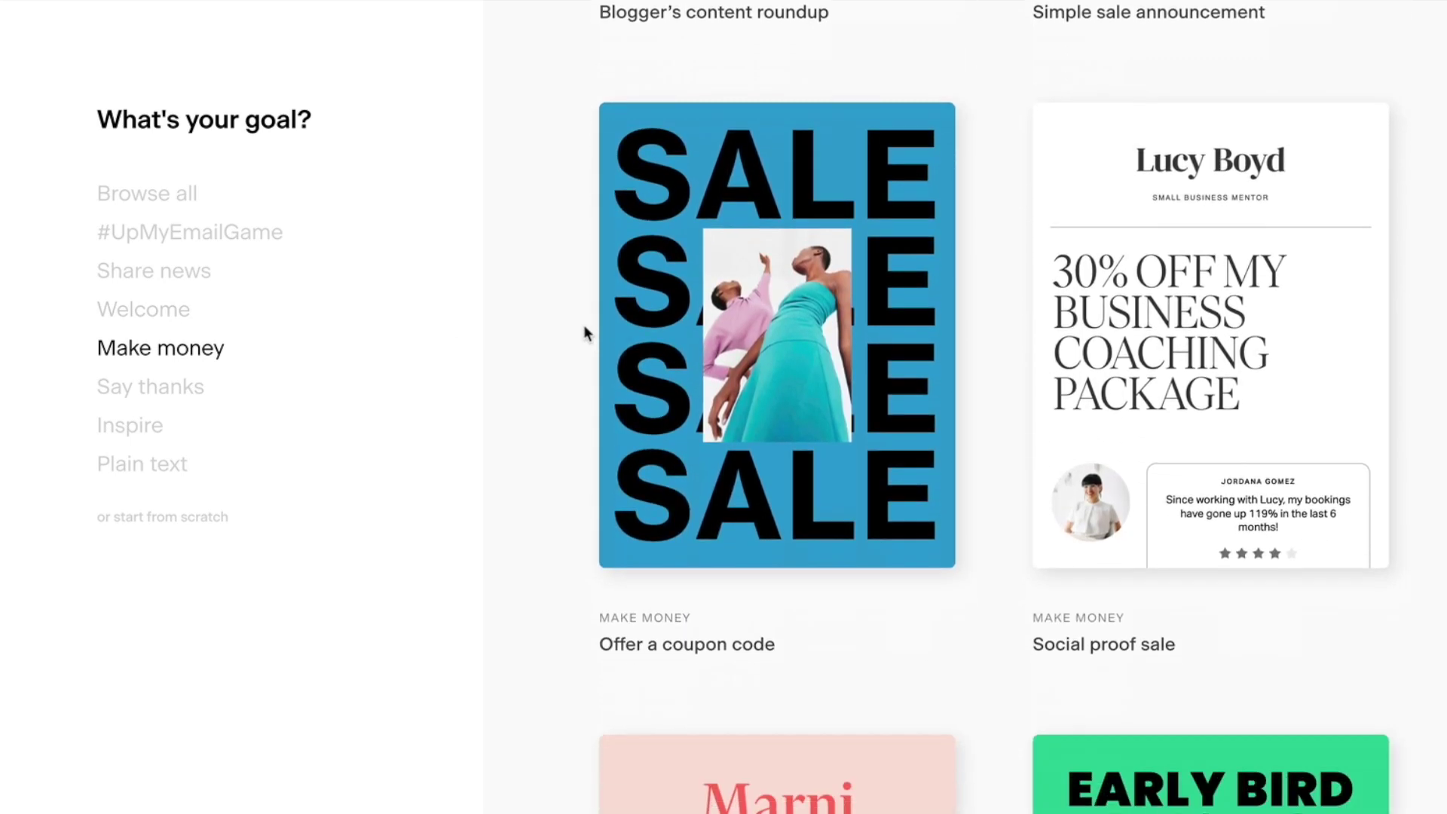
{"action": "scroll", "coordinate": [584, 332], "scroll_direction": "down", "scroll_amount": 2}
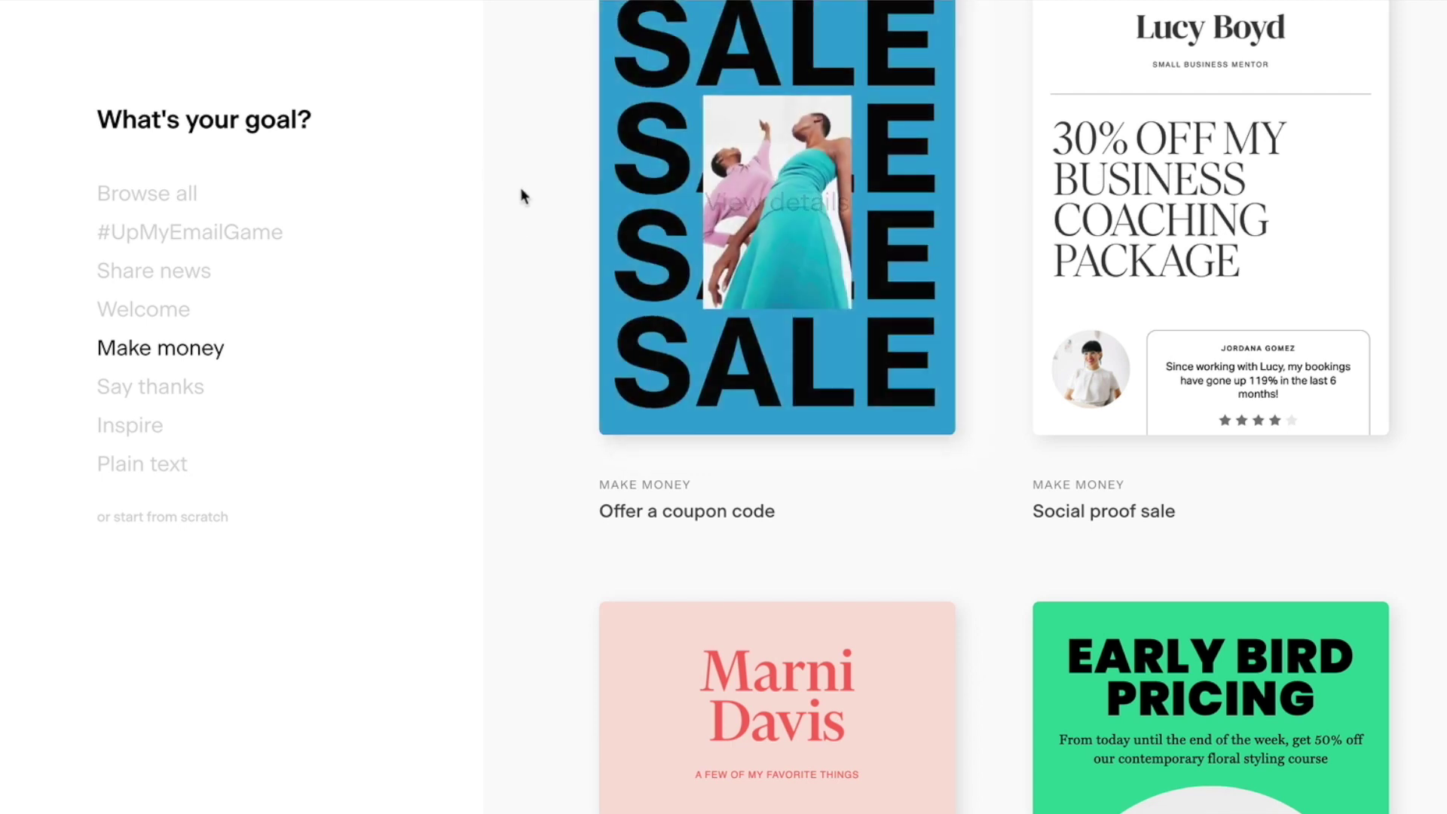
{"action": "scroll", "coordinate": [525, 188], "scroll_direction": "up", "scroll_amount": 1}
{"action": "mouse_move", "coordinate": [800, 361]}
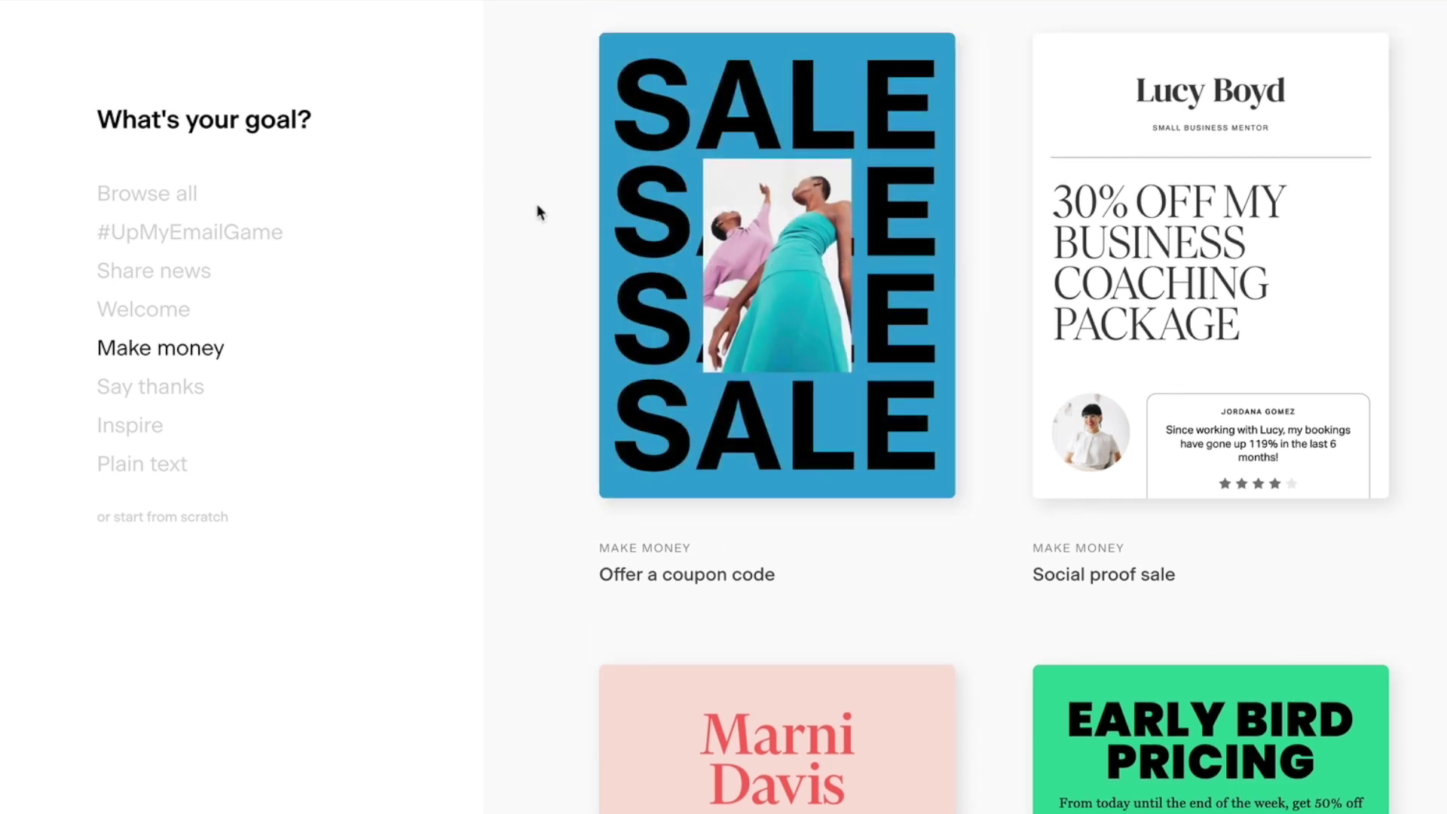
- Filter the templates by the Say thanks goal and look through the designs
{"action": "left_click", "coordinate": [151, 398]}
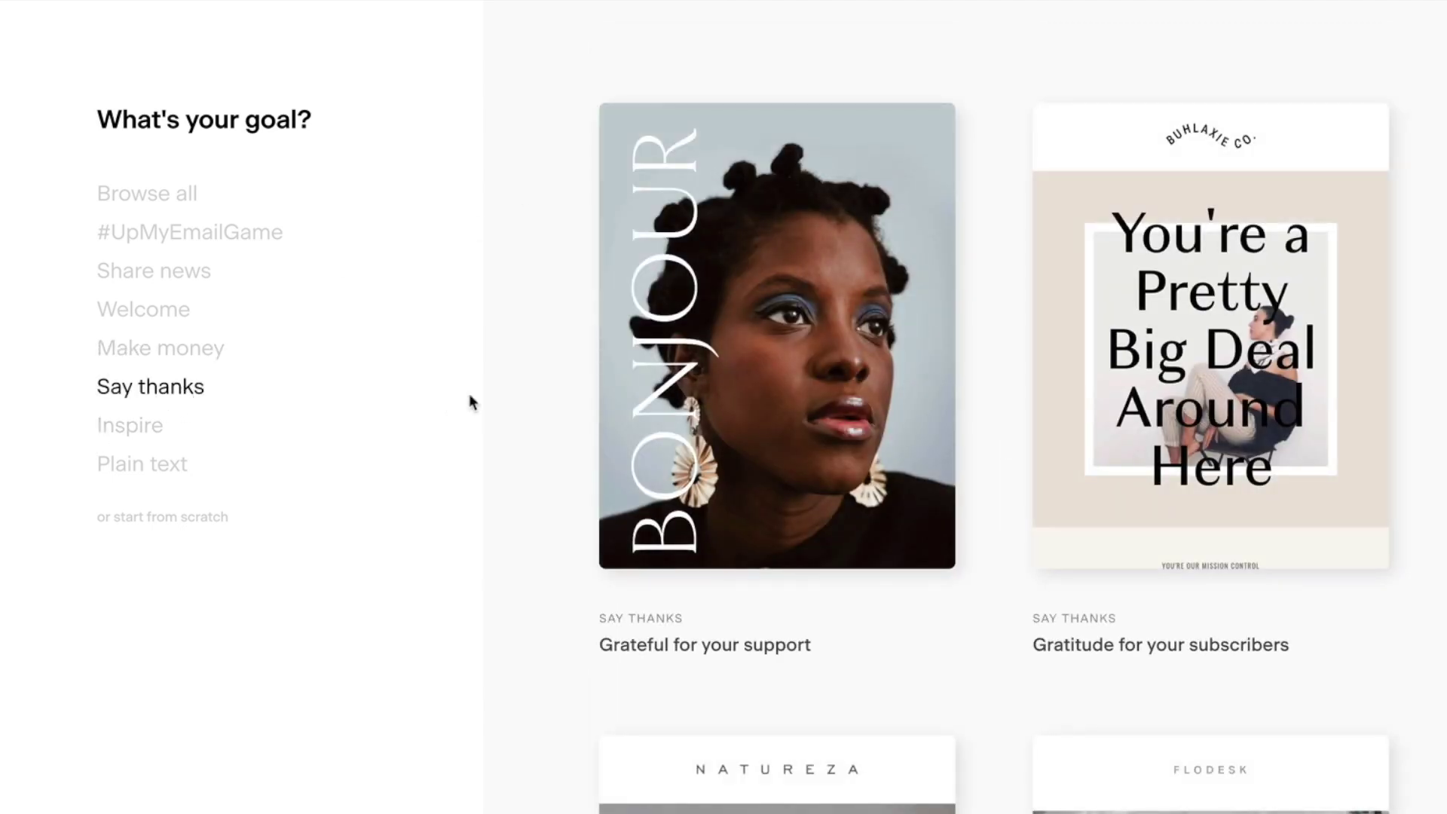
{"action": "scroll", "coordinate": [469, 395], "scroll_direction": "down", "scroll_amount": 15}
{"action": "scroll", "coordinate": [468, 393], "scroll_direction": "up", "scroll_amount": 15}
- Filter the templates by the Inspire goal and look through the designs
{"action": "left_click", "coordinate": [164, 427]}
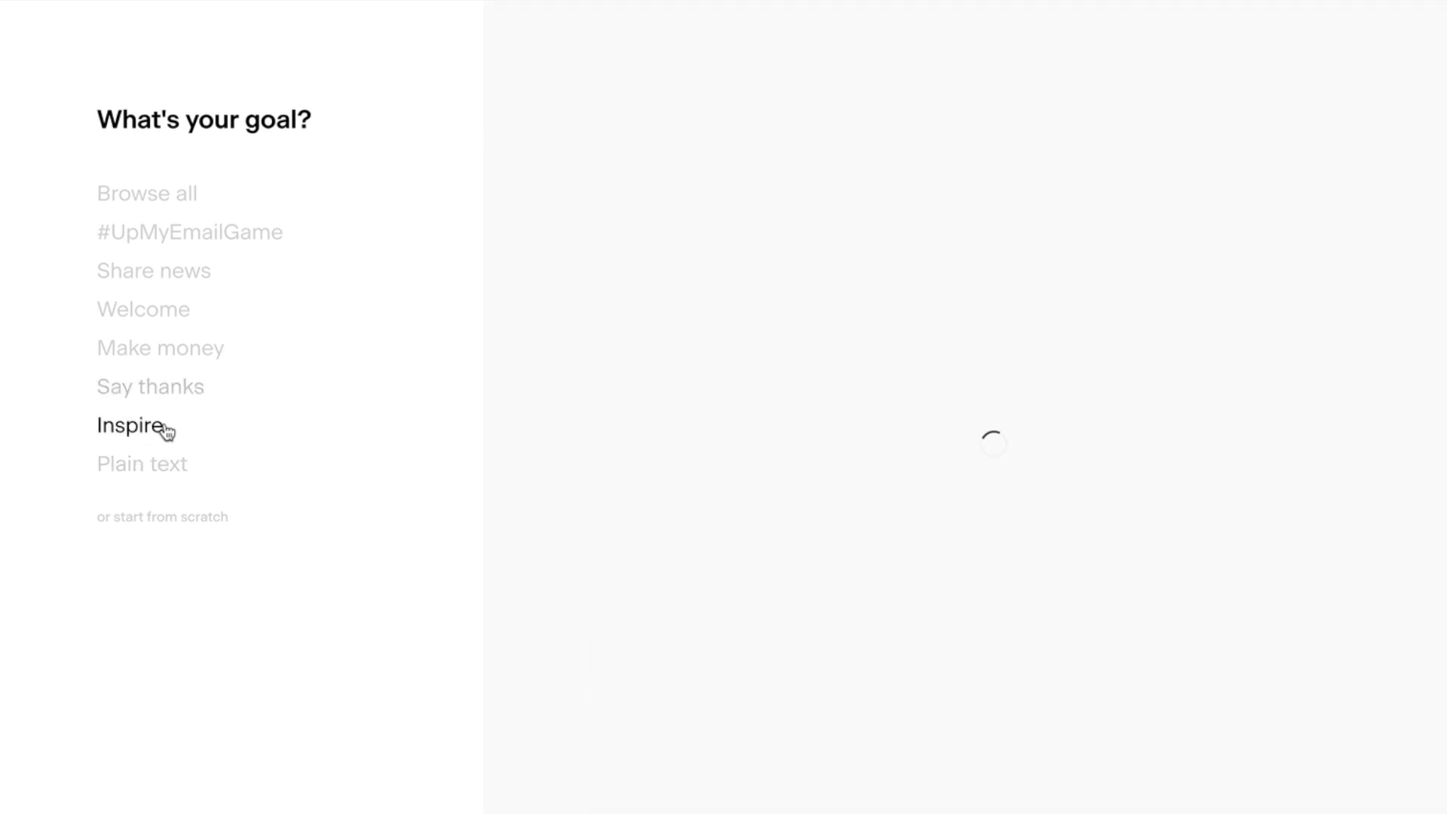
{"action": "scroll", "coordinate": [513, 489], "scroll_direction": "down", "scroll_amount": 10}
{"action": "scroll", "coordinate": [512, 488], "scroll_direction": "down", "scroll_amount": 3}
- Look through the Plain text templates and check the option to start a new email from scratch
{"action": "left_click", "coordinate": [230, 450]}
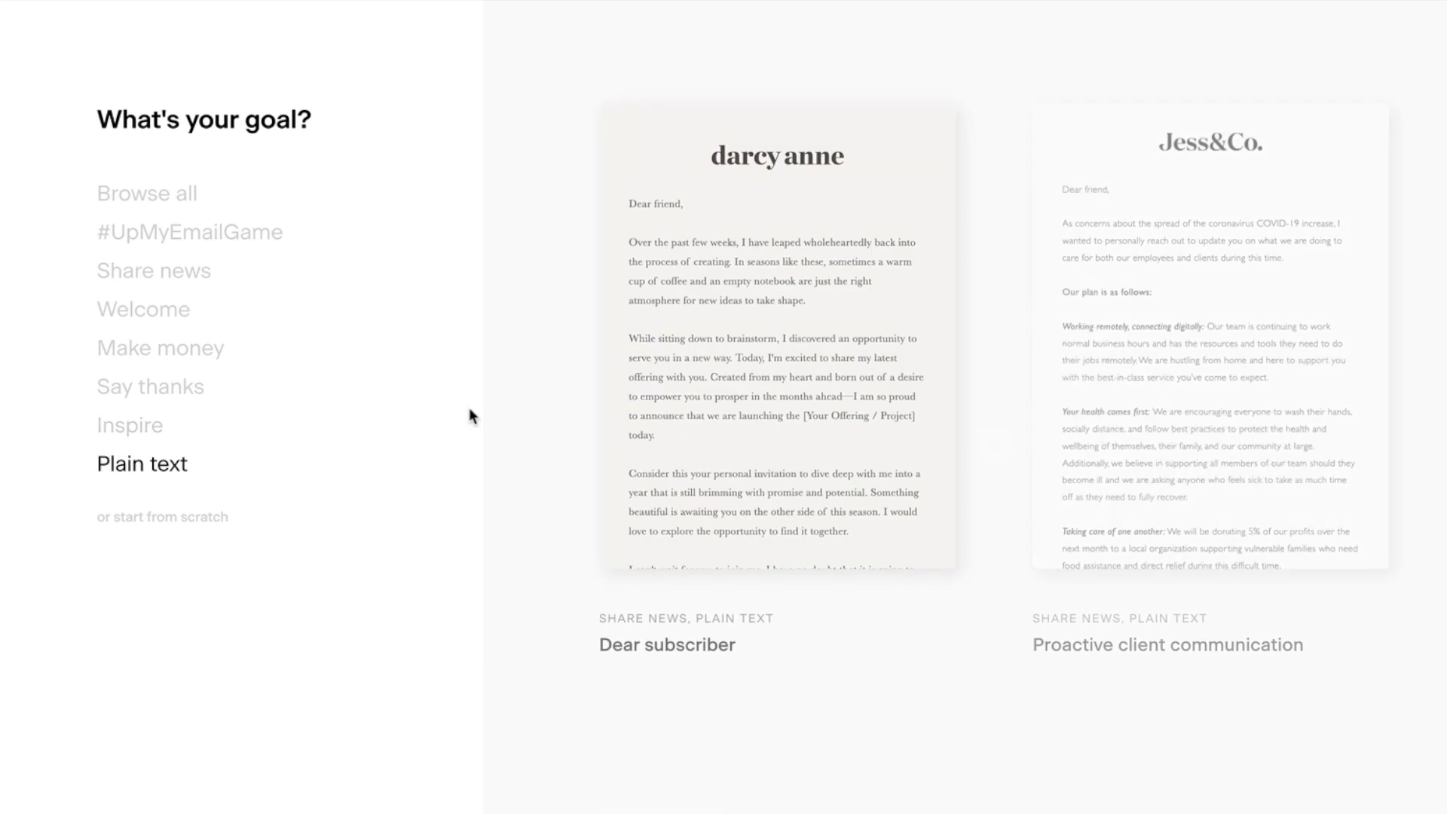
{"action": "scroll", "coordinate": [568, 376], "scroll_direction": "down", "scroll_amount": 6}
{"action": "scroll", "coordinate": [568, 377], "scroll_direction": "down", "scroll_amount": 2}
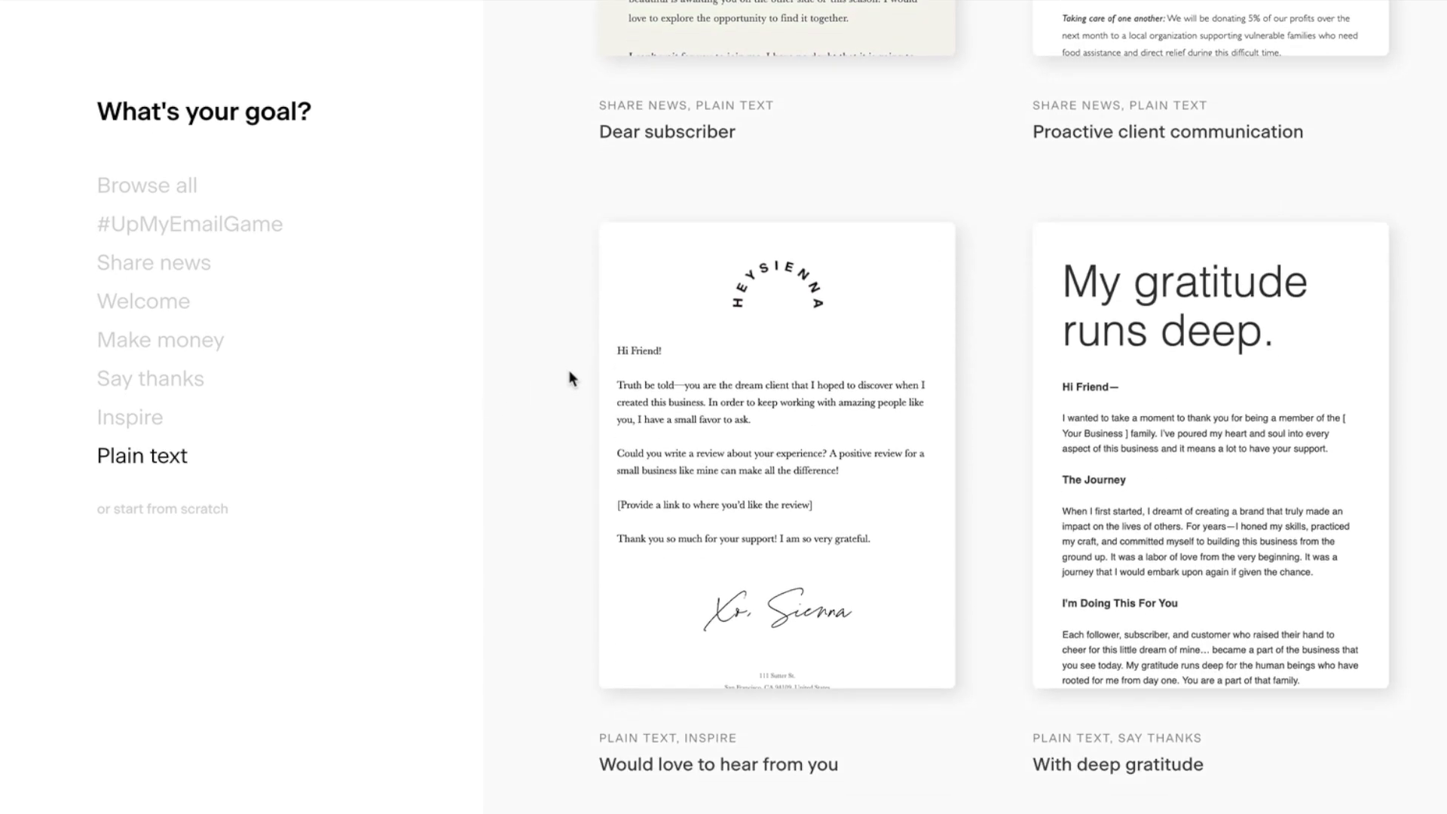
{"action": "left_click", "coordinate": [196, 518]}
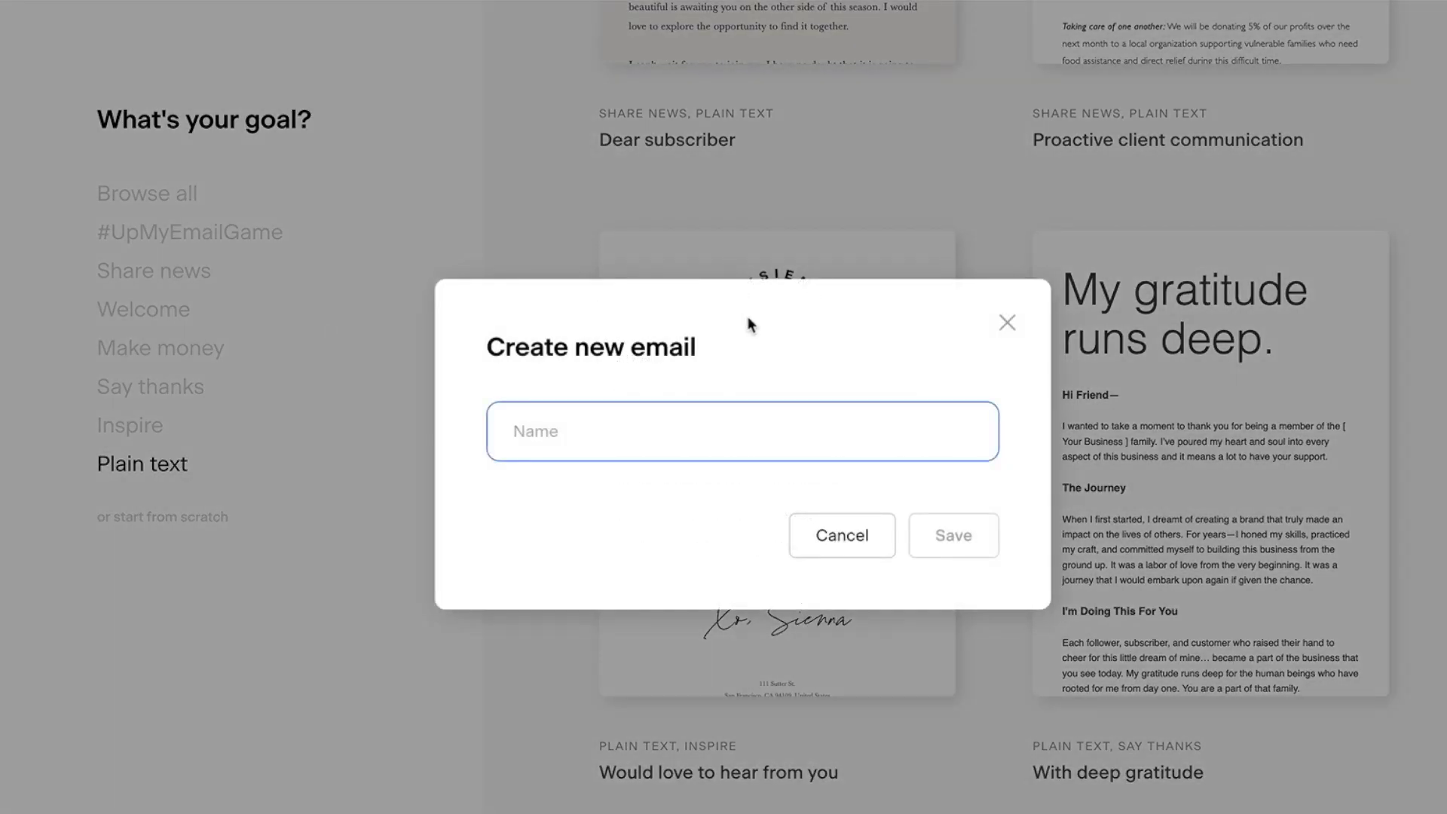
{"action": "left_click", "coordinate": [1009, 324]}
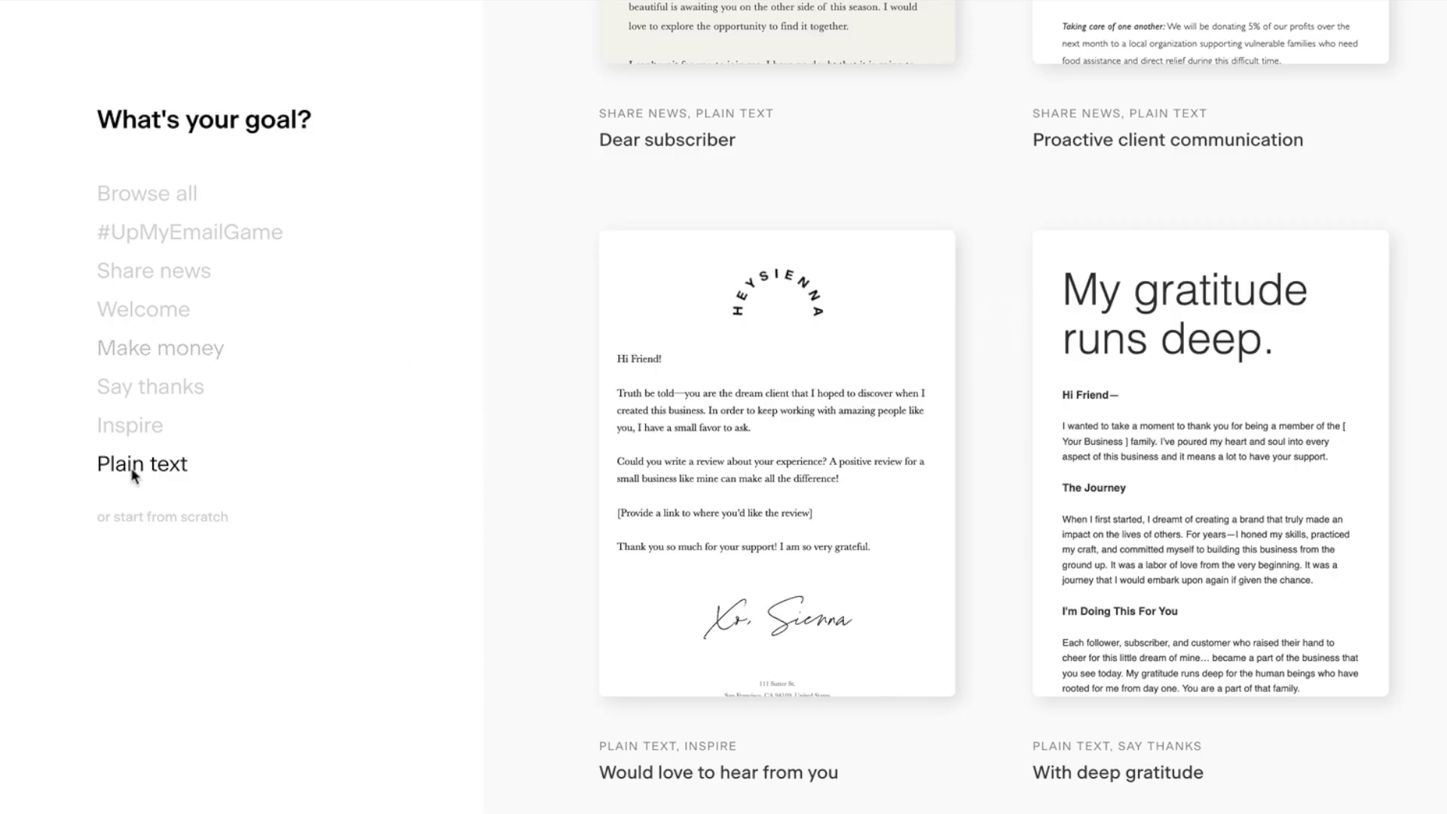
- Return to the Make money templates and preview the Offer a coupon code template down to its customer review
{"action": "left_click", "coordinate": [156, 350]}
{"action": "scroll", "coordinate": [549, 341], "scroll_direction": "down", "scroll_amount": 6}
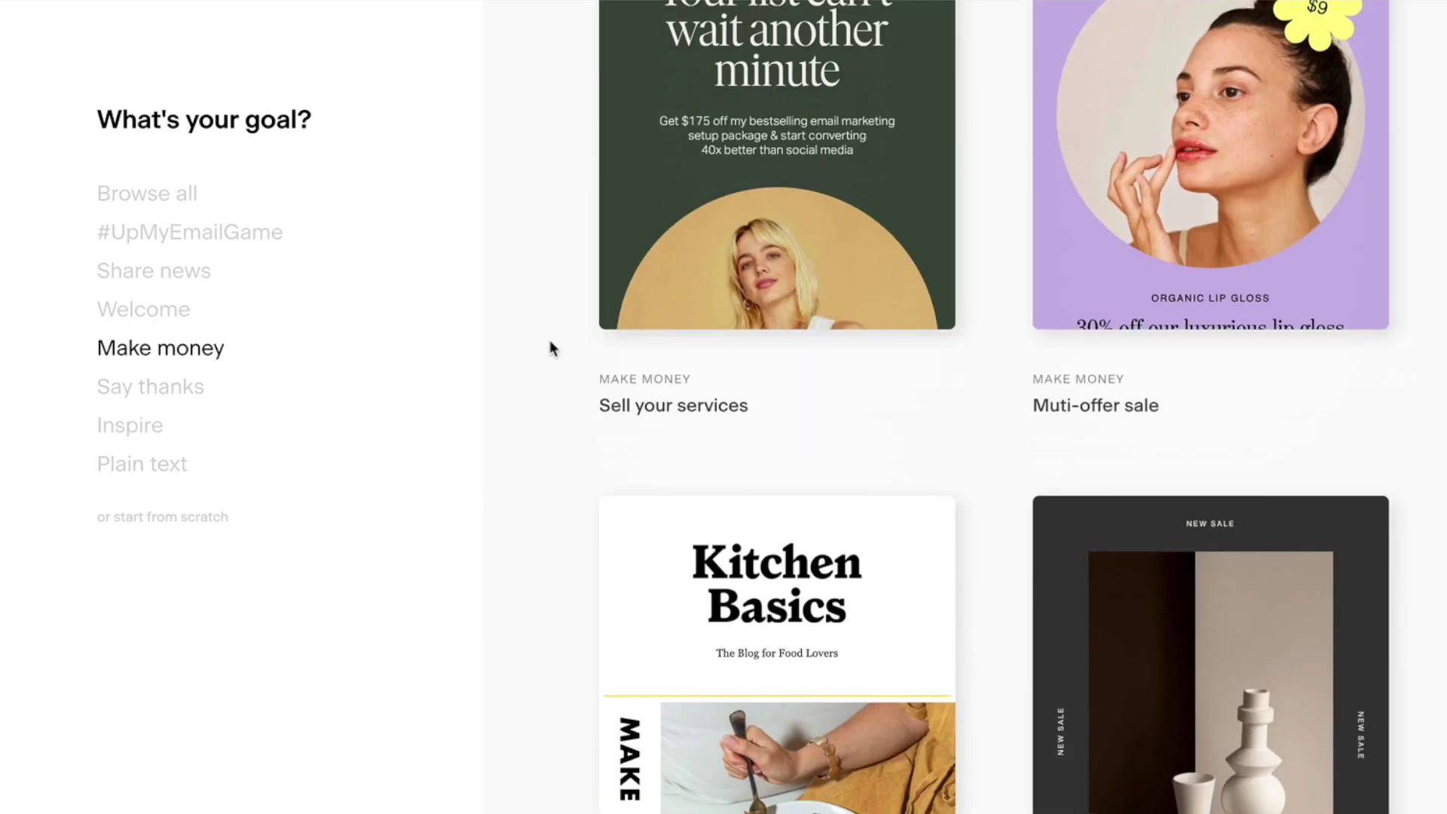
{"action": "scroll", "coordinate": [550, 341], "scroll_direction": "down", "scroll_amount": 8}
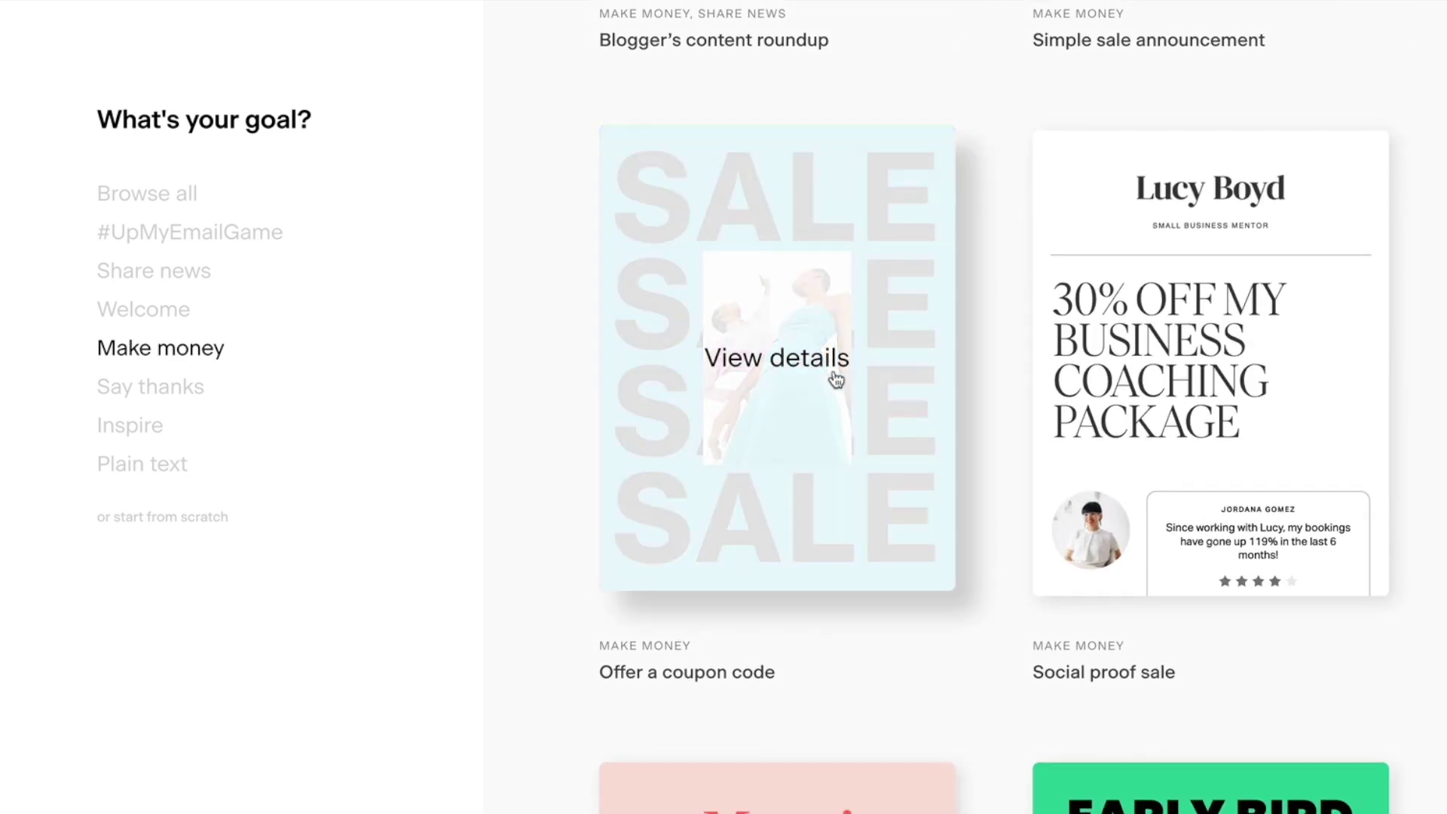
{"action": "left_click", "coordinate": [831, 374]}
{"action": "scroll", "coordinate": [552, 433], "scroll_direction": "down", "scroll_amount": 10}
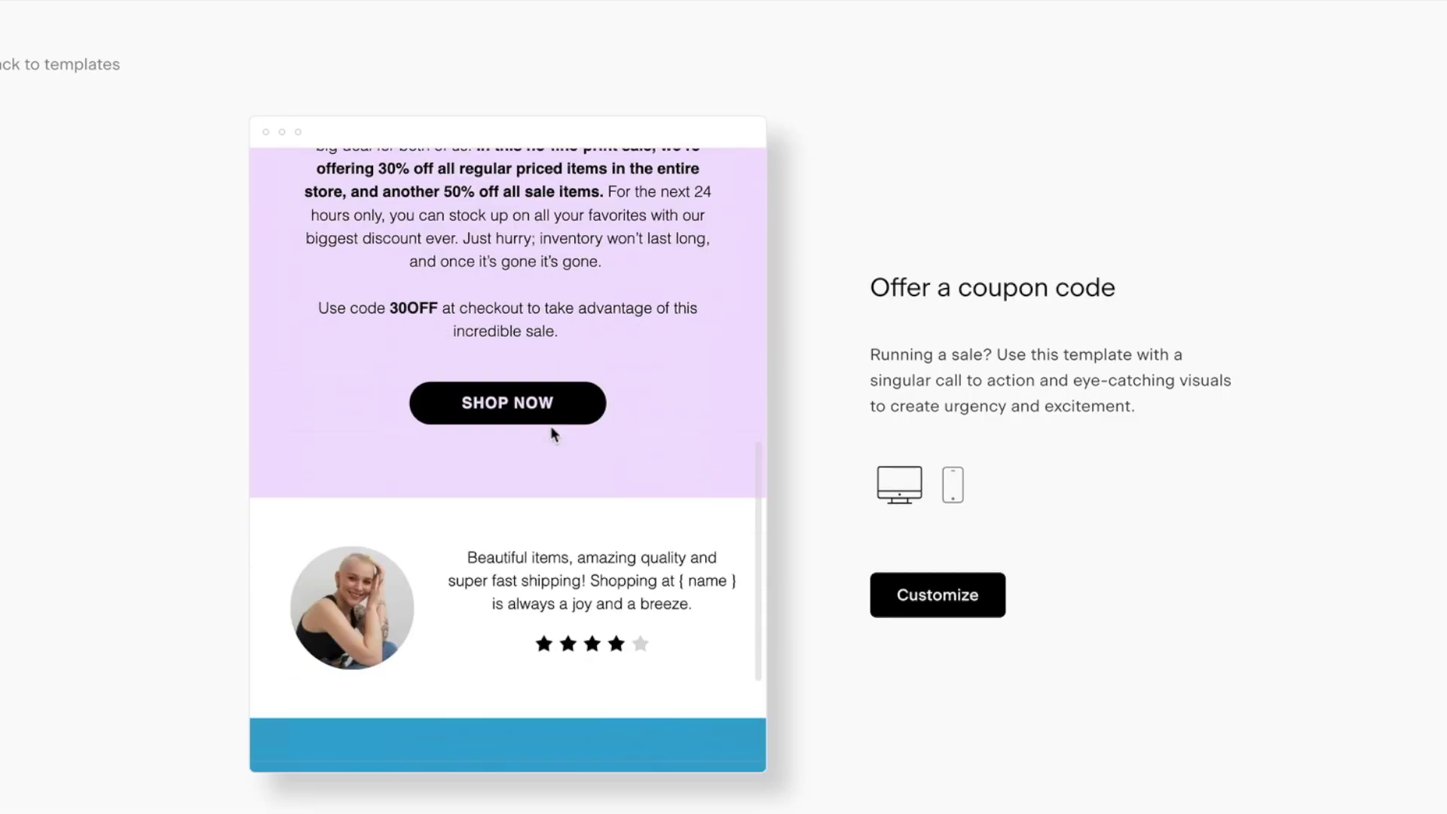
- Start customizing the Offer a coupon code template and open the link options of the placeholder image in the SALE banner
{"action": "scroll", "coordinate": [552, 433], "scroll_direction": "up", "scroll_amount": 12}
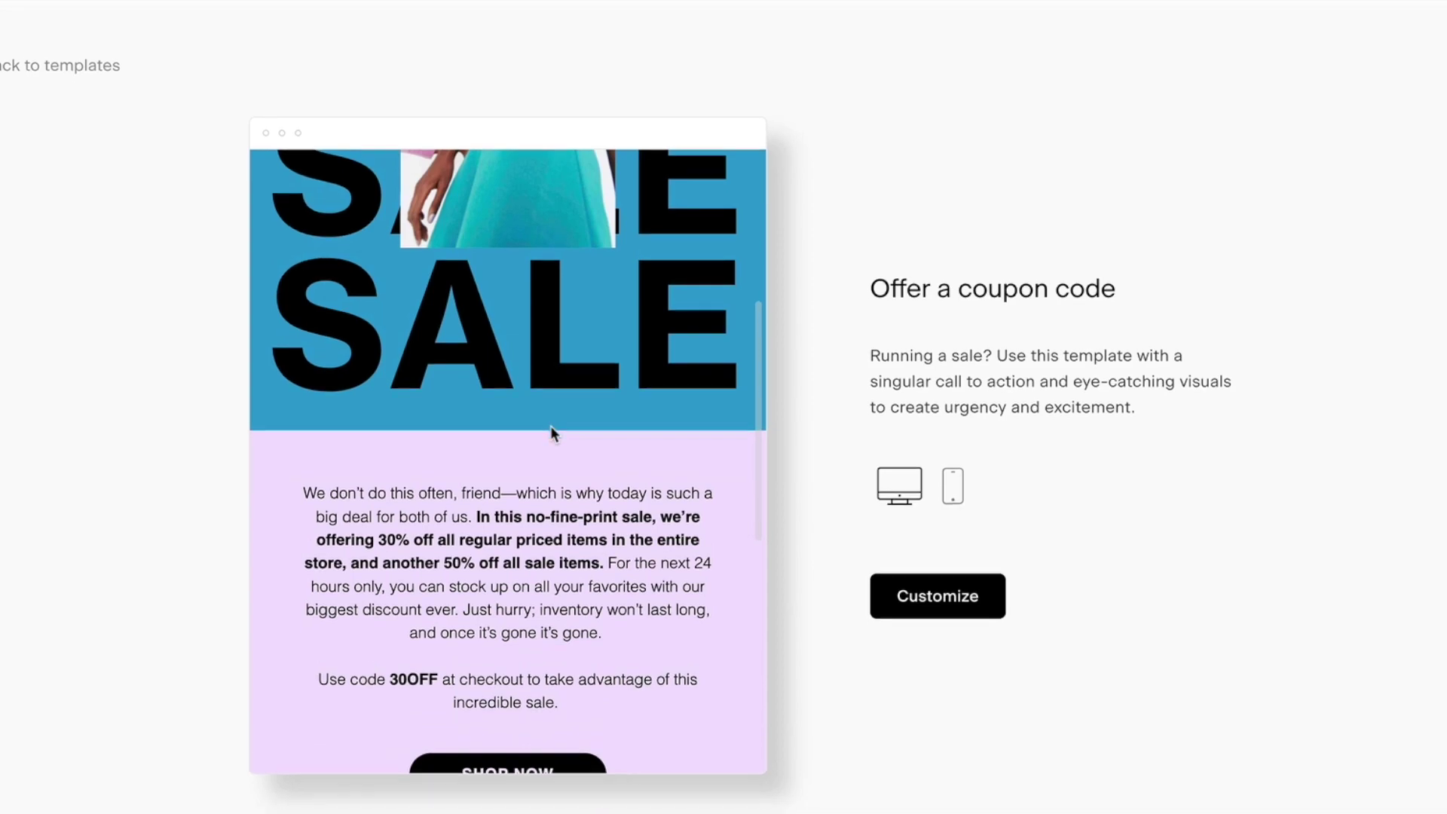
{"action": "left_click", "coordinate": [969, 600]}
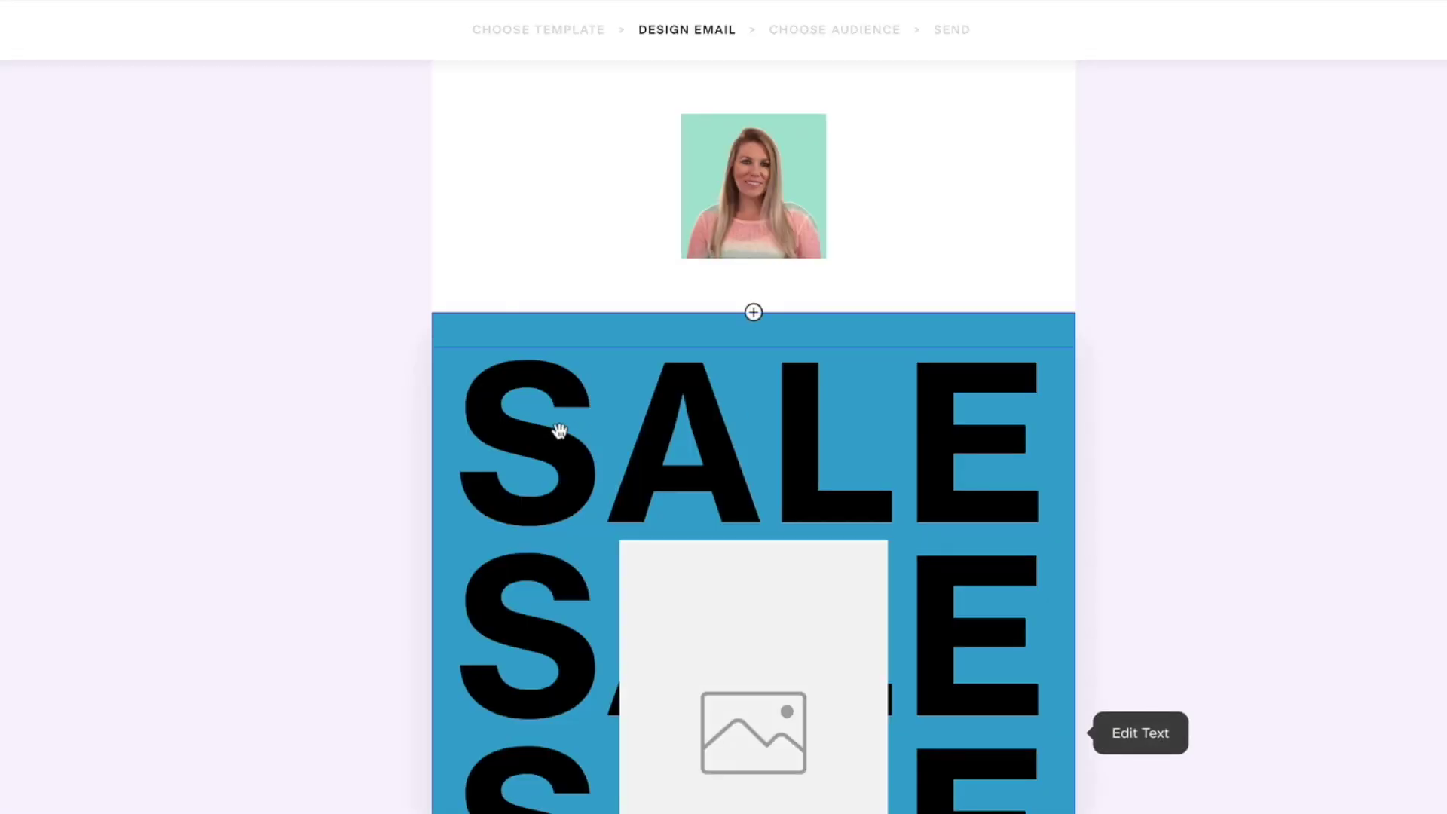
{"action": "scroll", "coordinate": [556, 430], "scroll_direction": "down", "scroll_amount": 3}
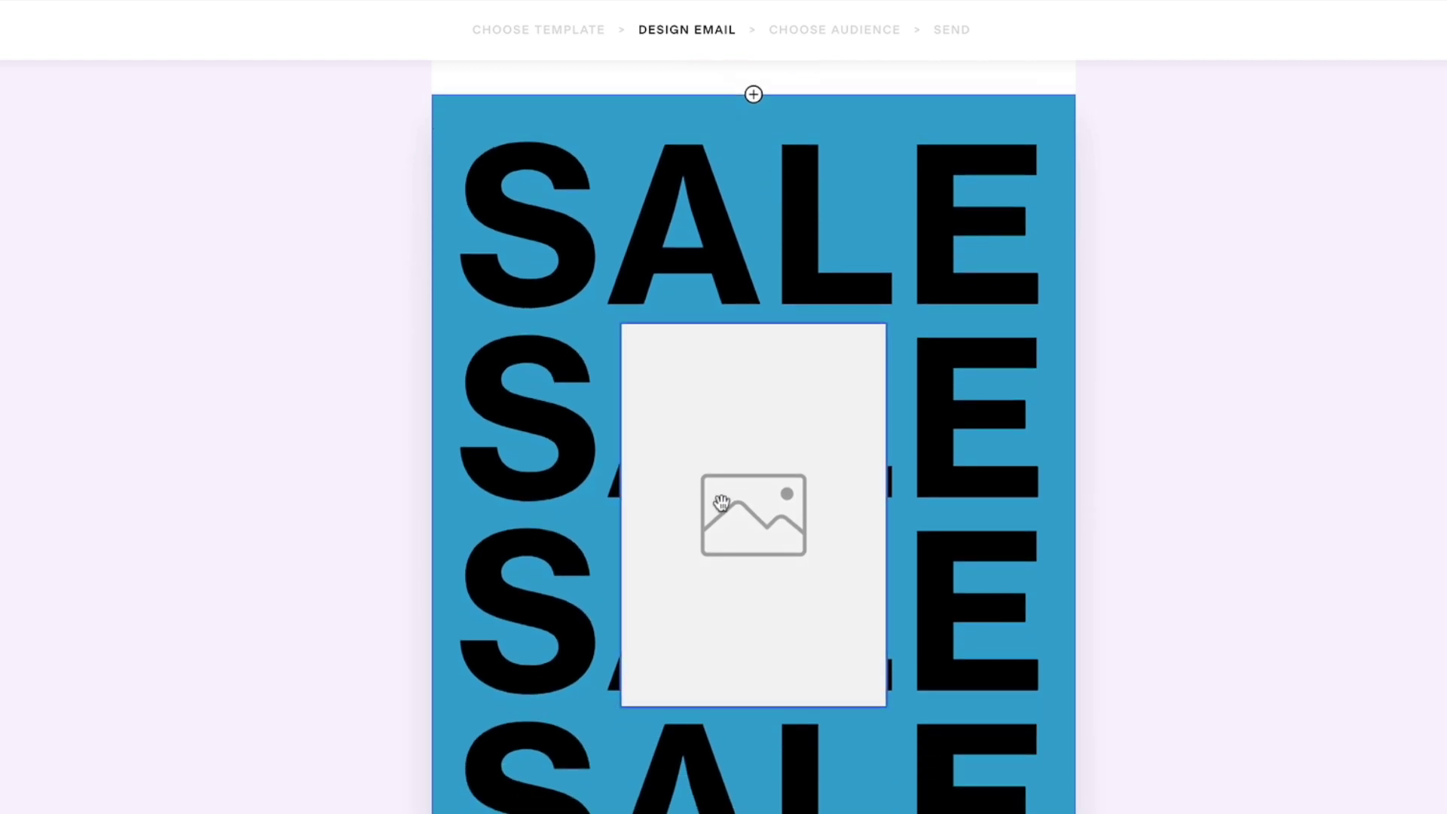
{"action": "left_click", "coordinate": [718, 490]}
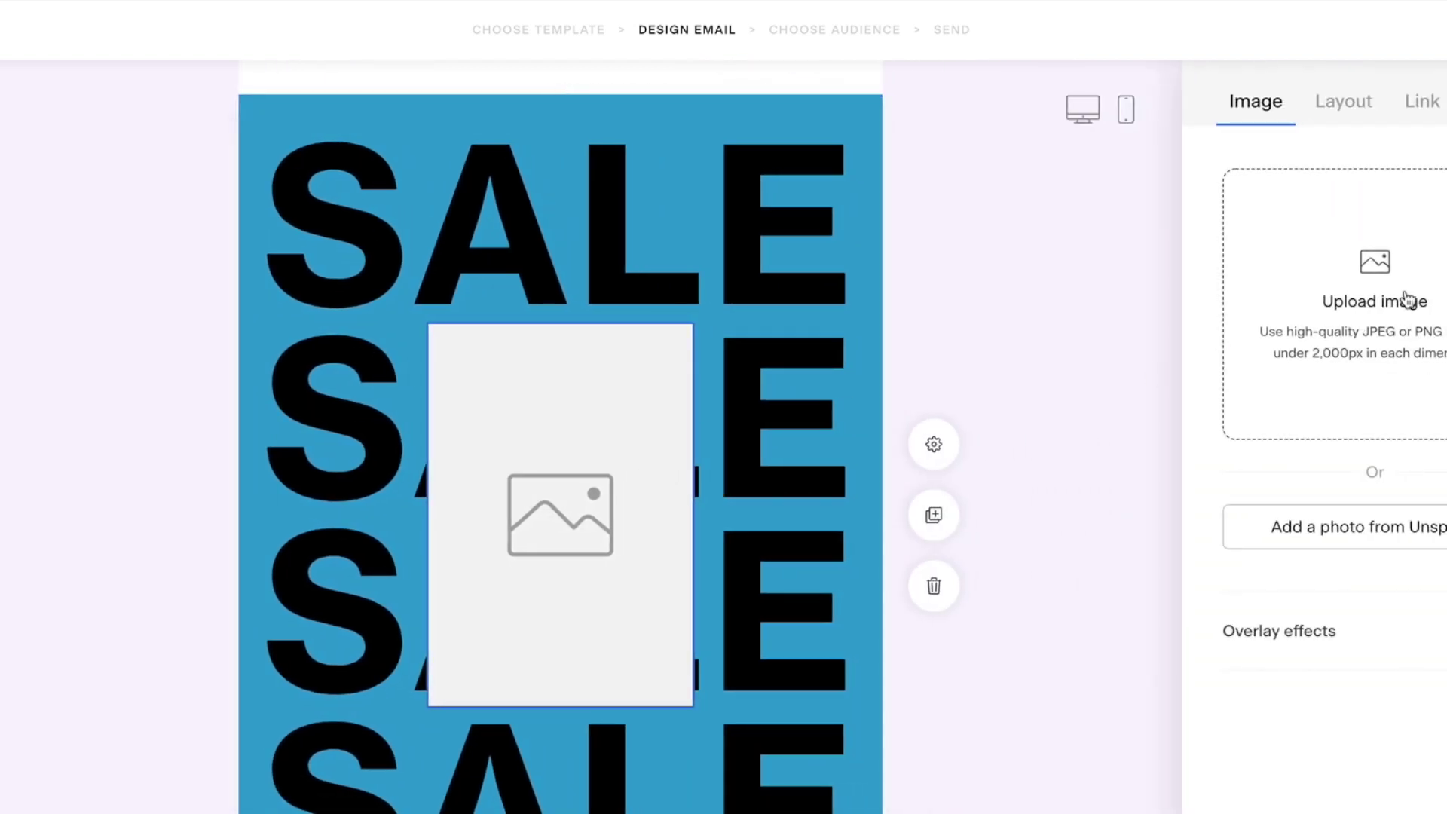
{"action": "left_click", "coordinate": [1424, 106]}
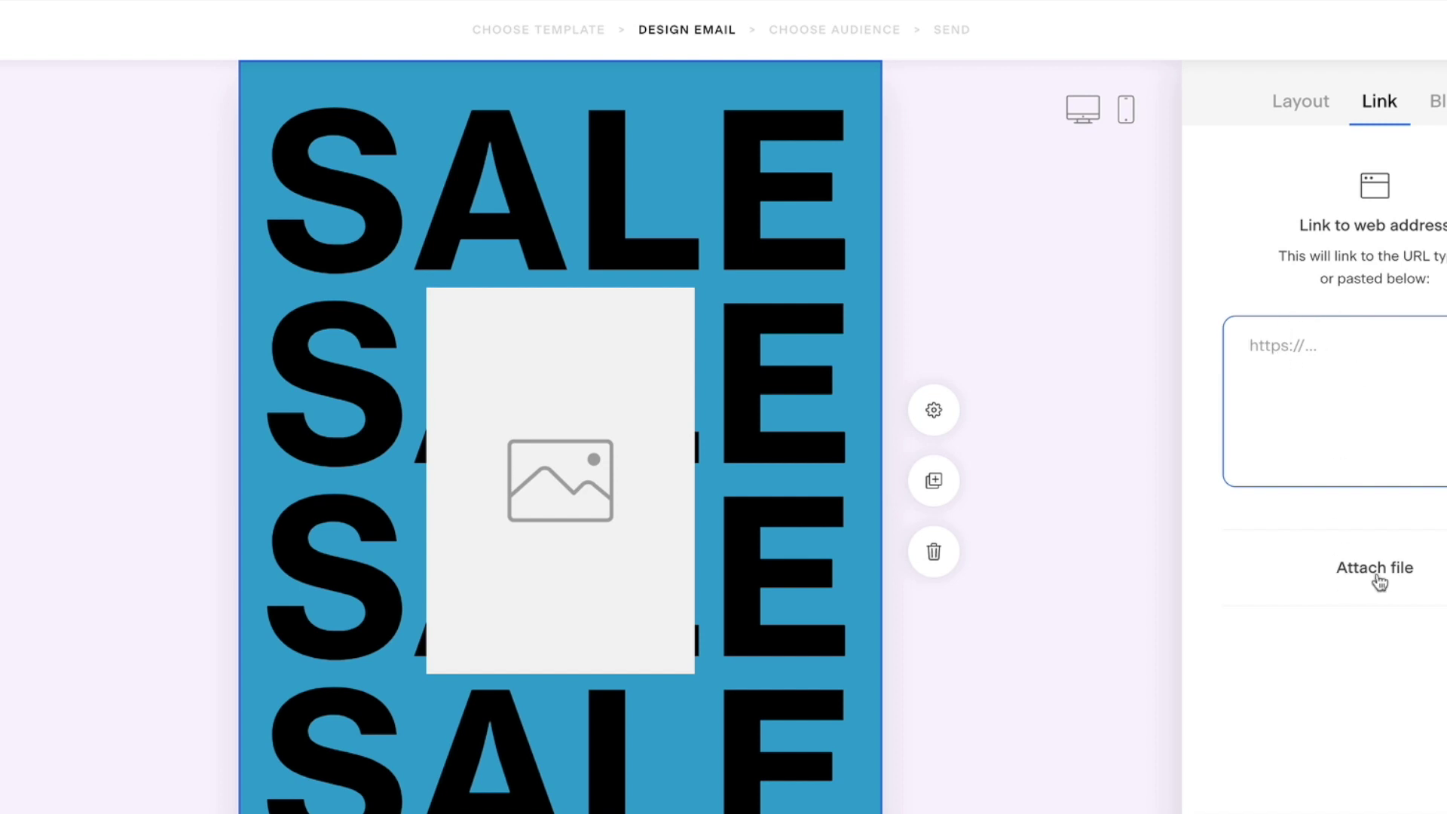
- Right-align the sale announcement paragraph below the SALE banner
{"action": "scroll", "coordinate": [746, 352], "scroll_direction": "down", "scroll_amount": 8}
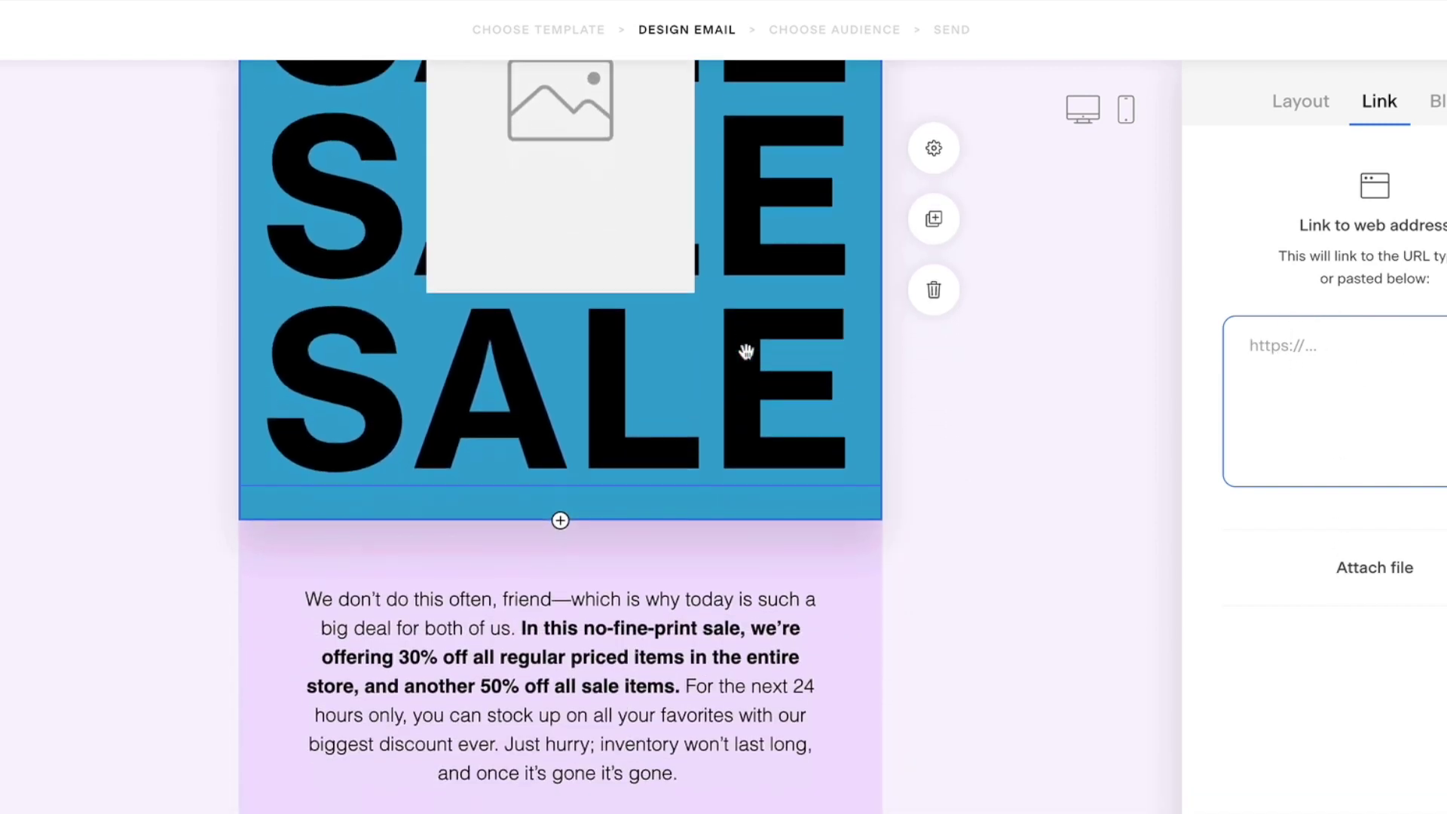
{"action": "left_click", "coordinate": [717, 373]}
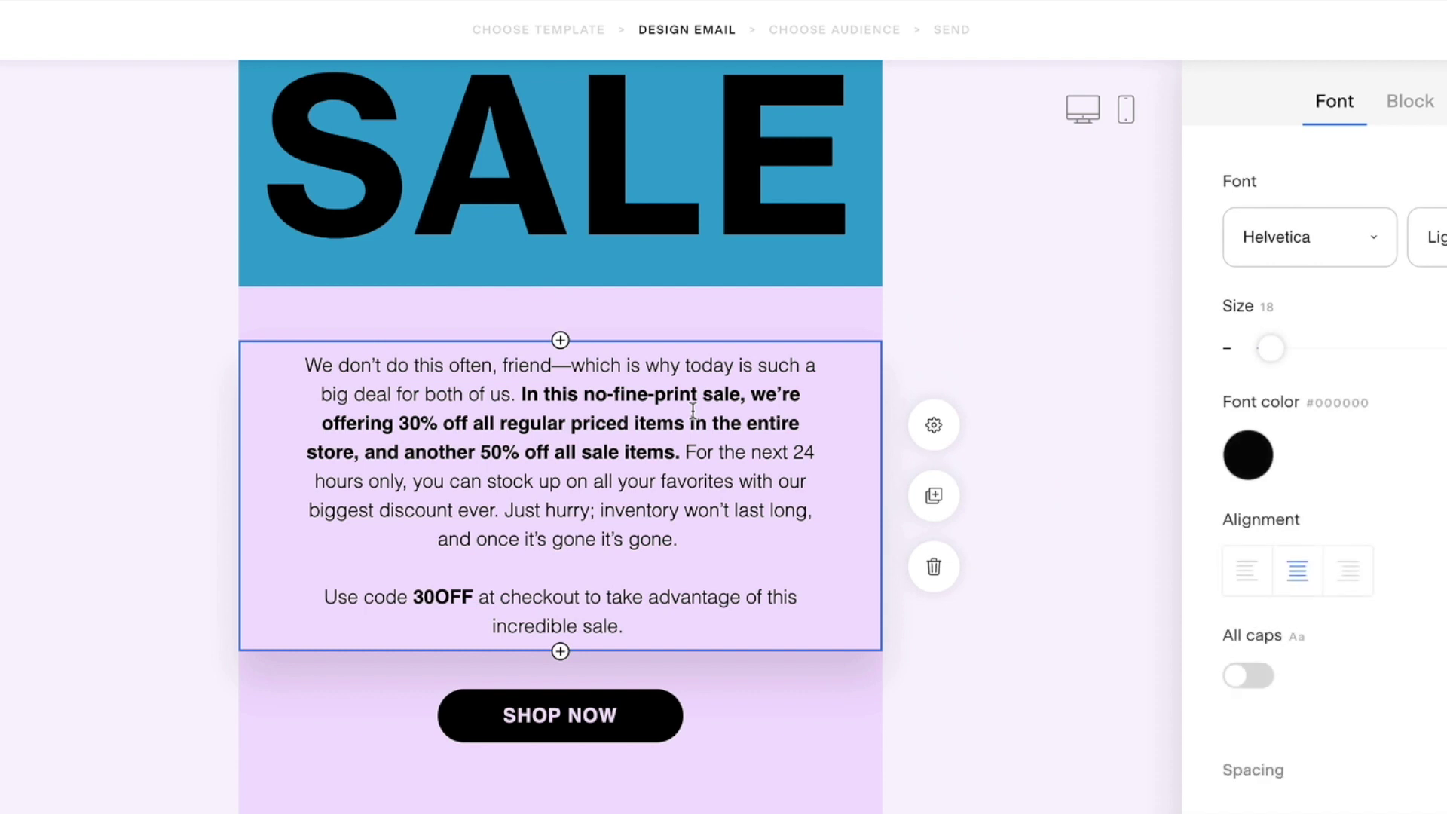
{"action": "left_click", "coordinate": [1336, 576]}
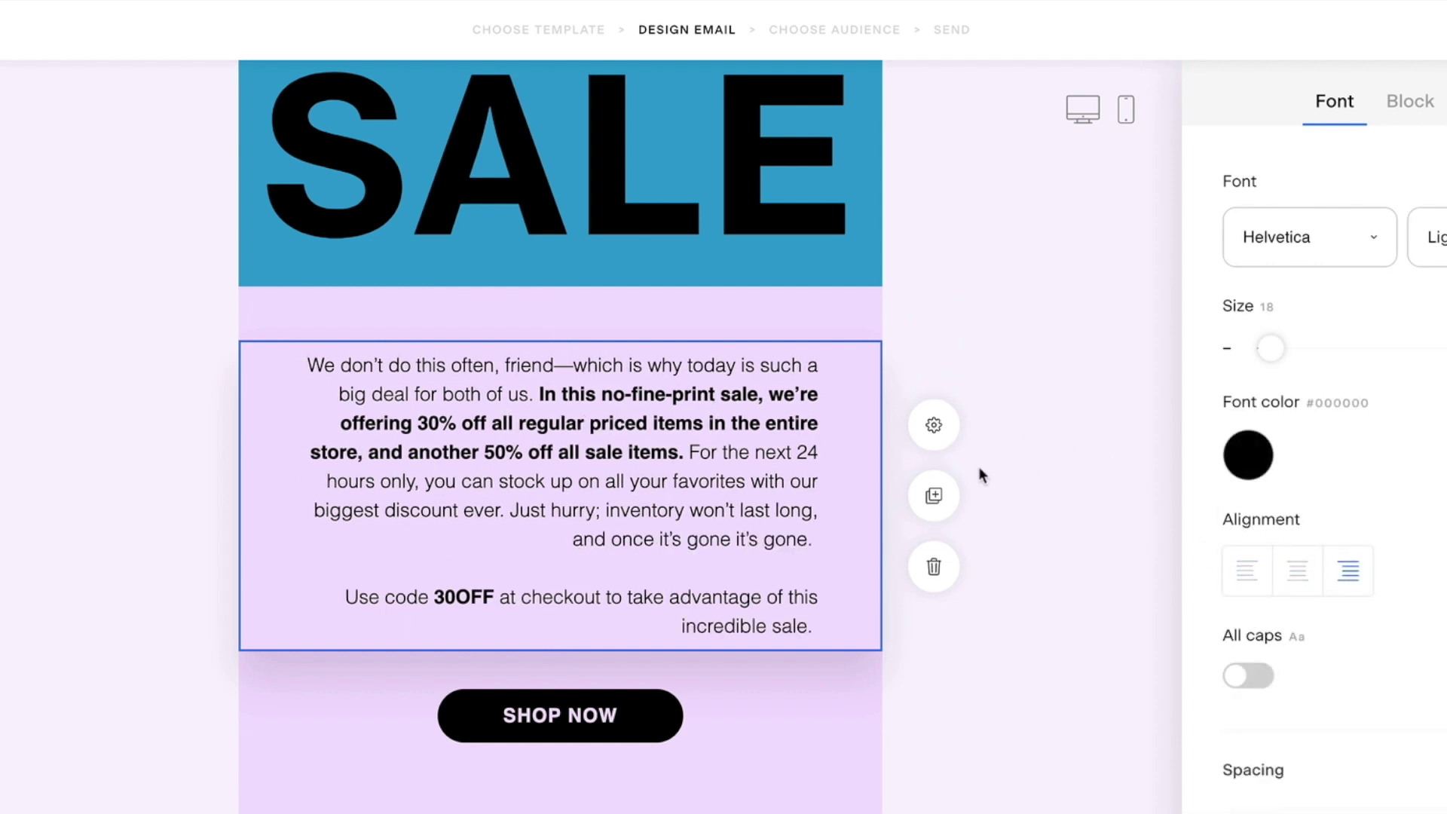
- Look at the content block types that can be added between the sale paragraph and the SHOP NOW button
{"action": "left_click", "coordinate": [1115, 461]}
{"action": "left_click", "coordinate": [561, 653]}
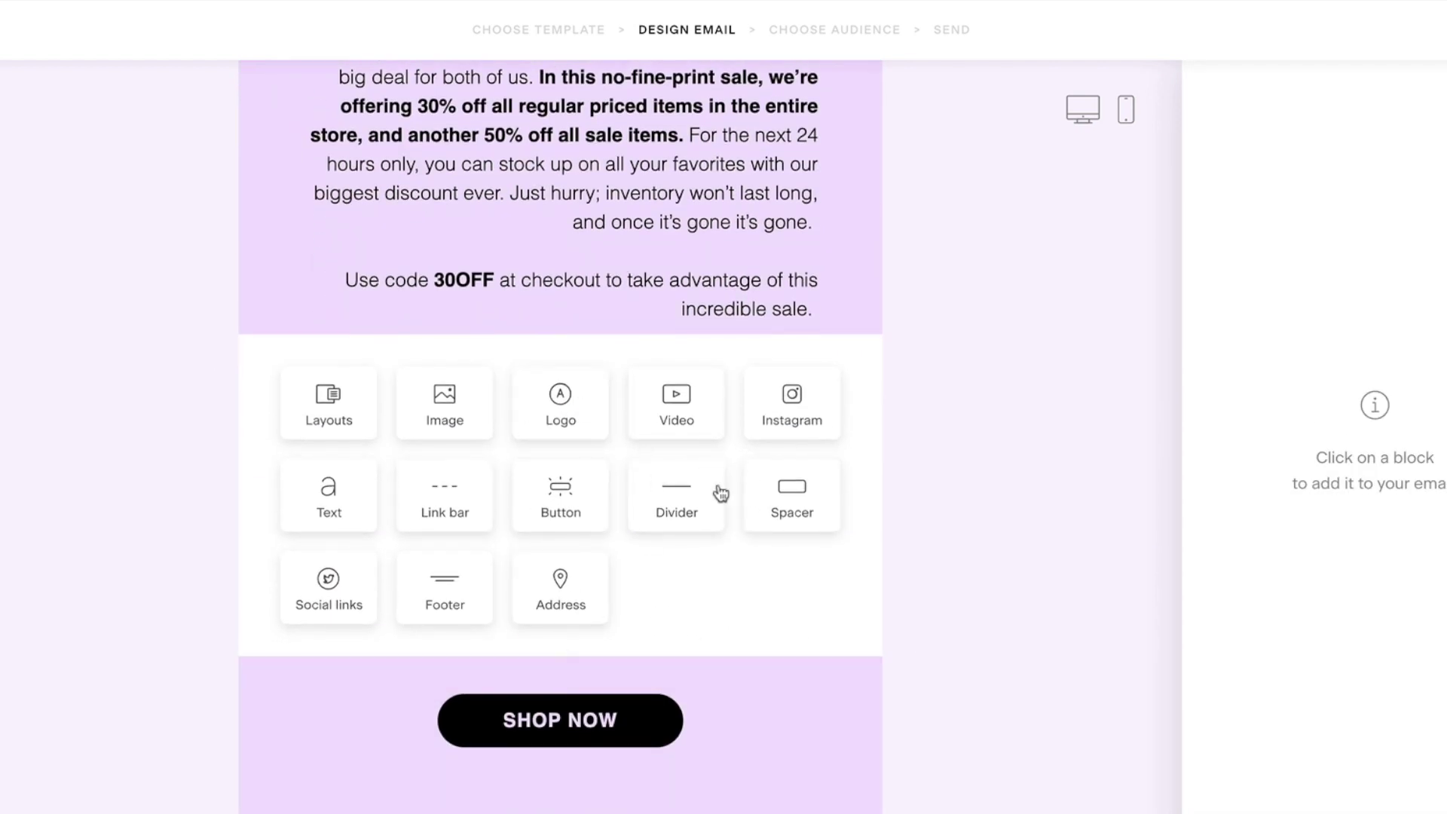
{"action": "scroll", "coordinate": [536, 407], "scroll_direction": "down", "scroll_amount": 3}
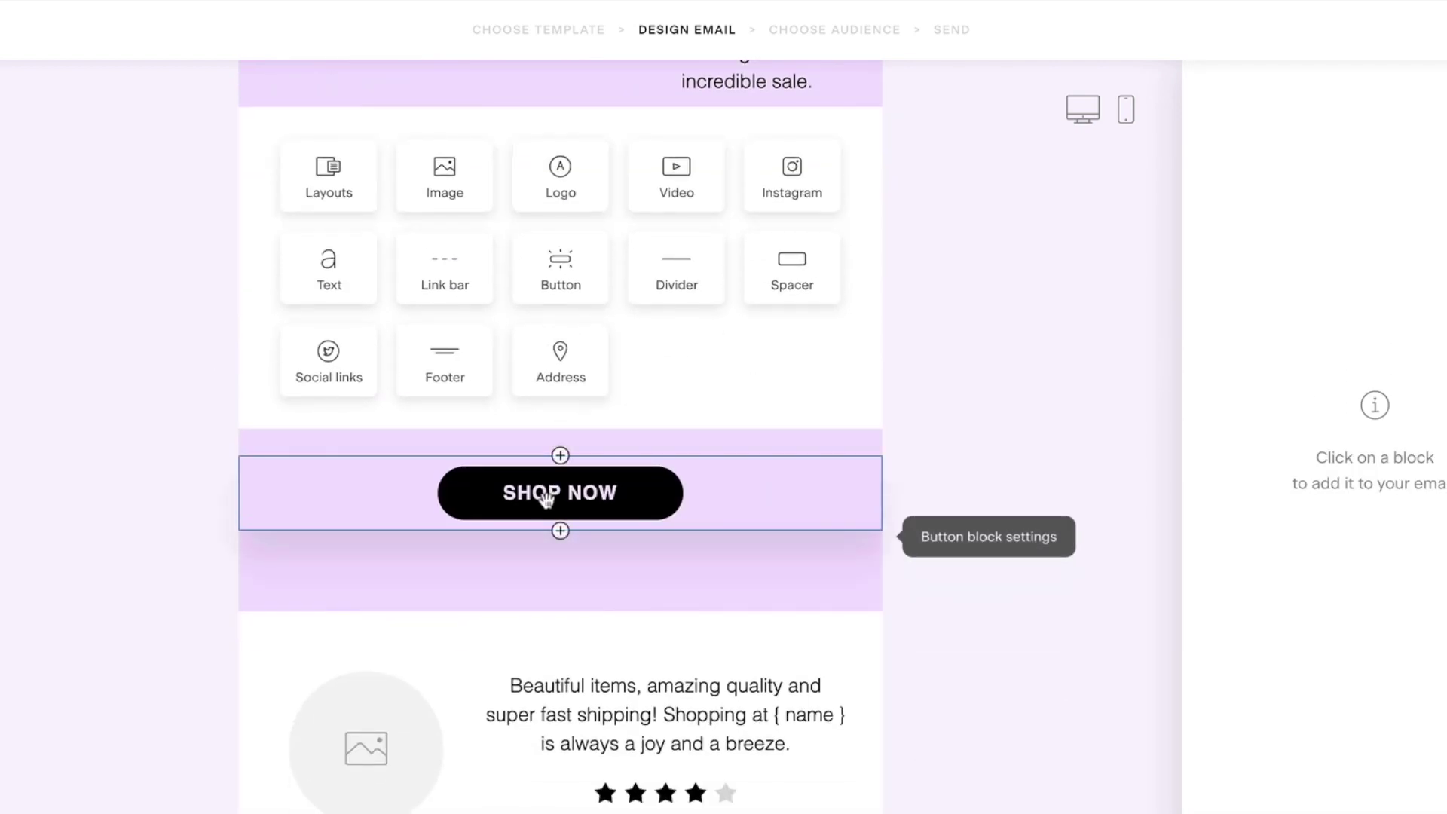
- Check the SHOP NOW button's link options and change its style to an outline with slightly rounded corners
{"action": "left_click", "coordinate": [556, 492]}
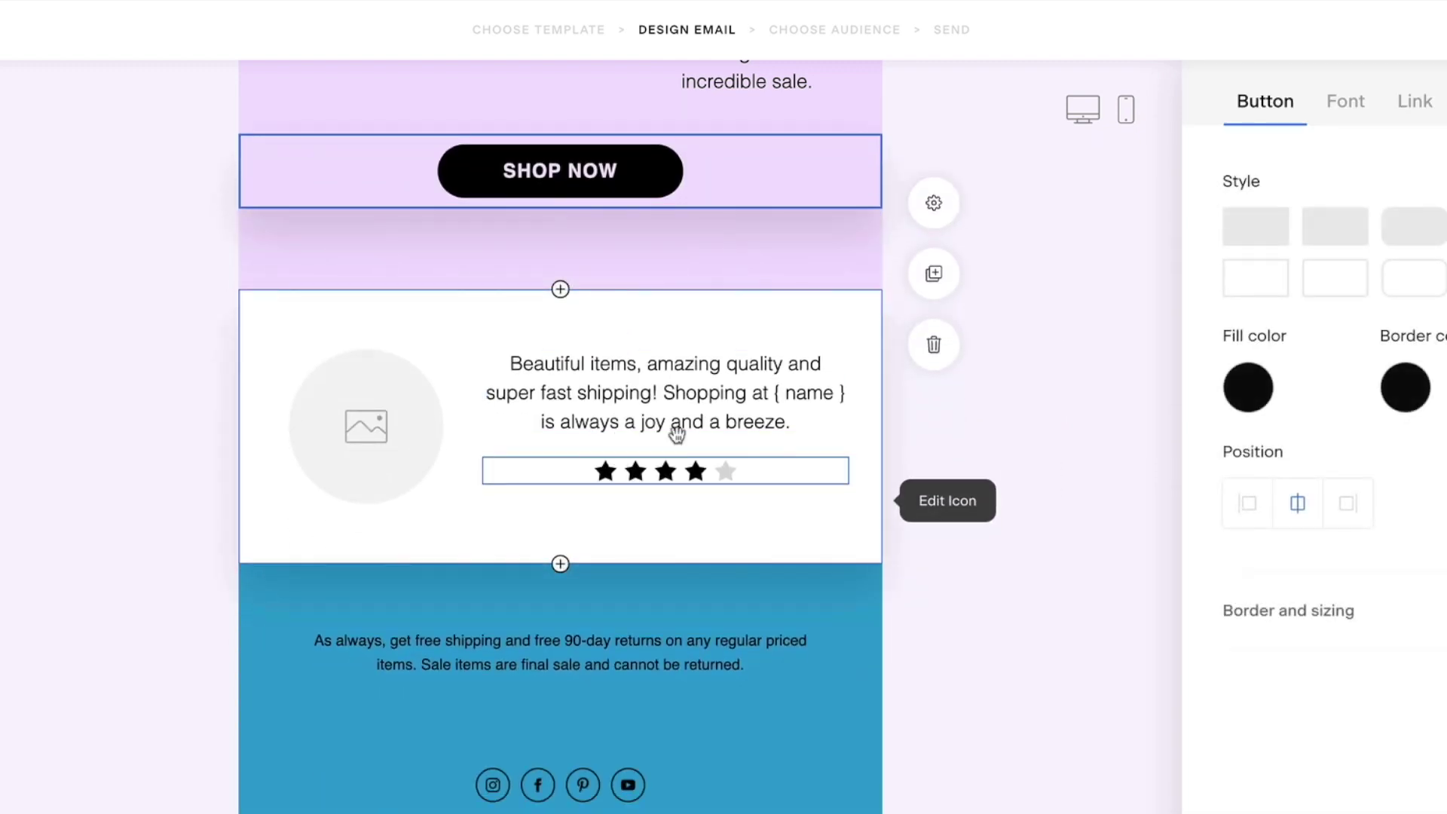
{"action": "left_click", "coordinate": [1417, 105]}
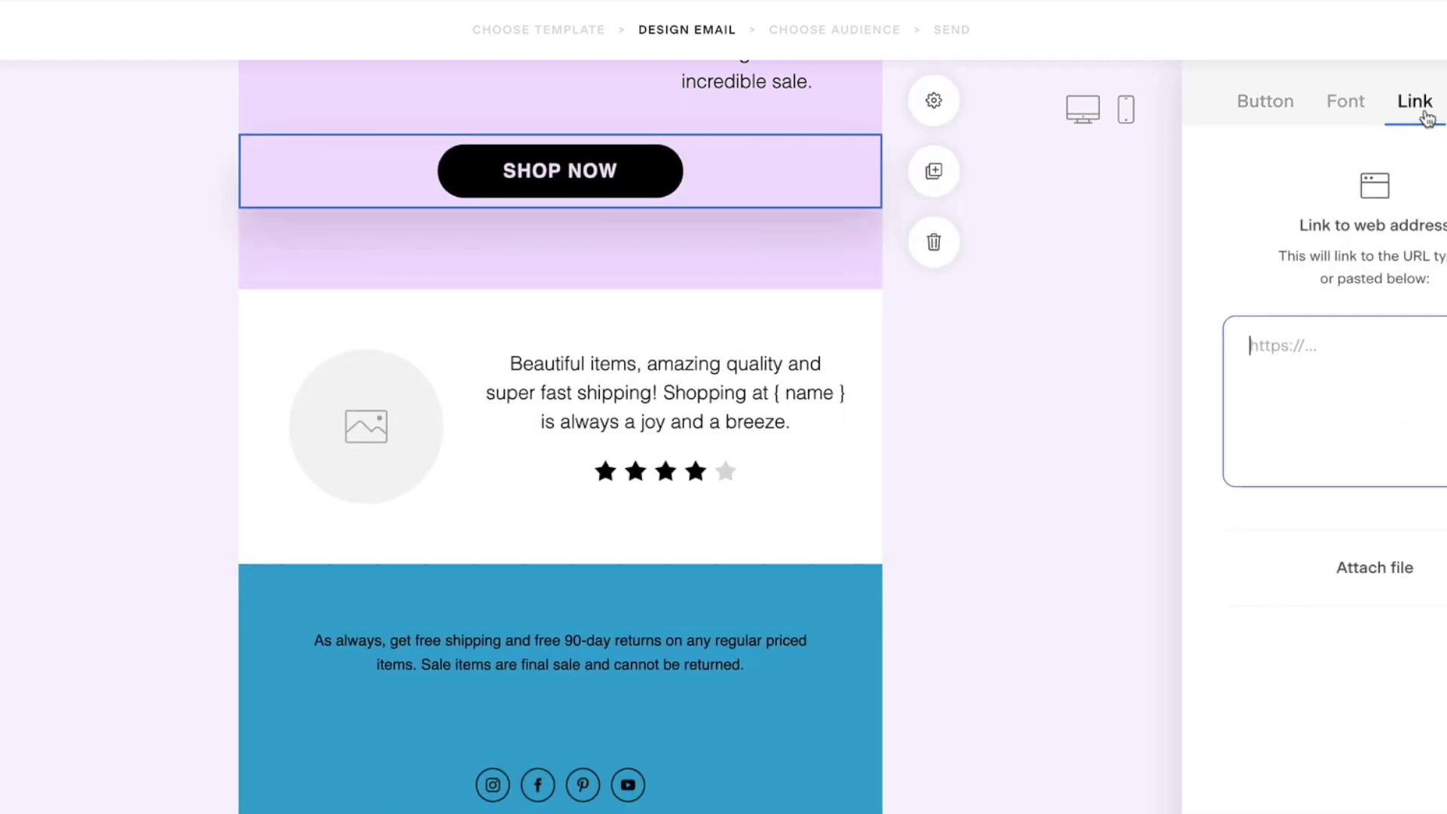
{"action": "left_click", "coordinate": [1266, 105]}
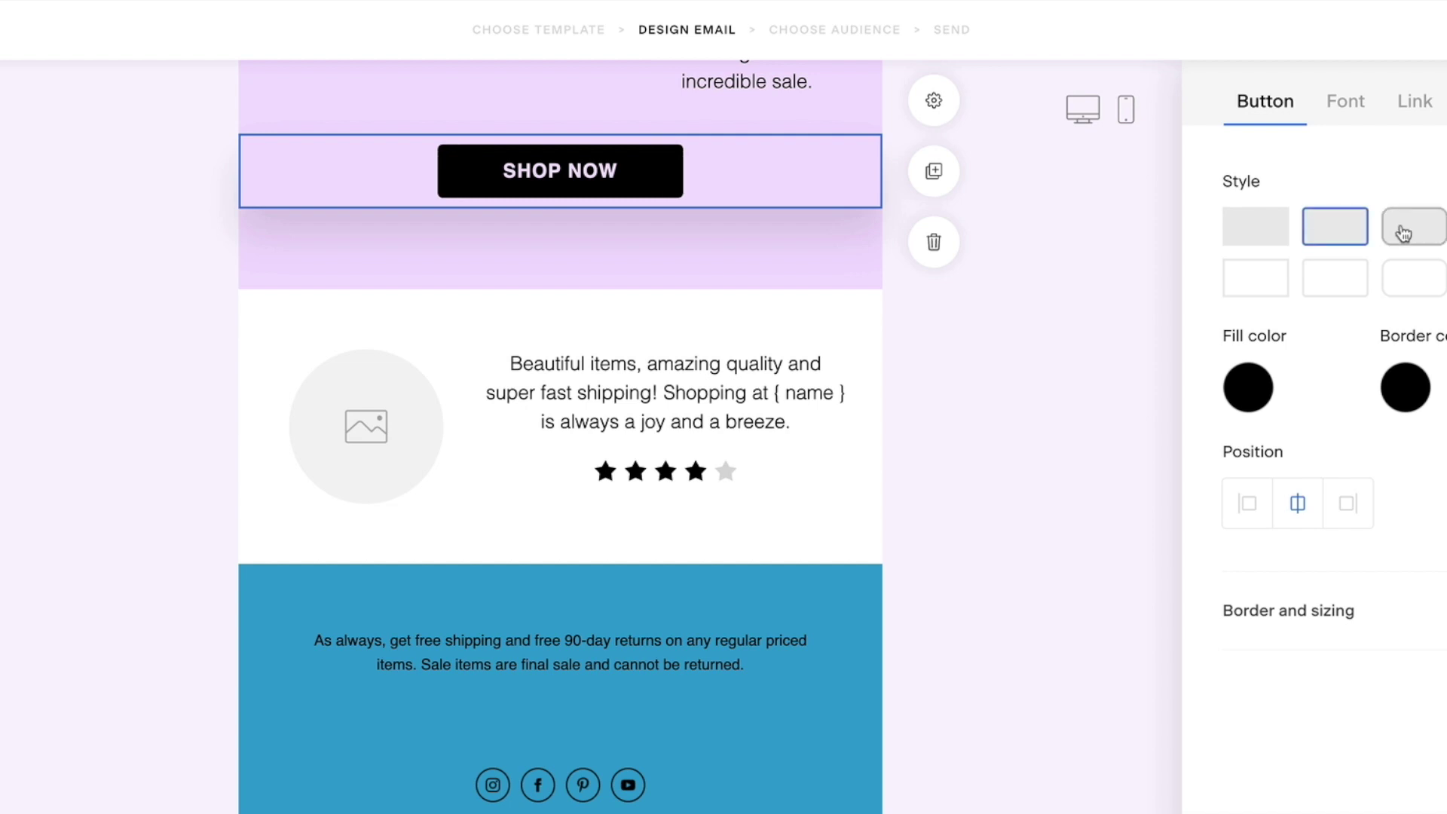
{"action": "left_click", "coordinate": [1403, 287]}
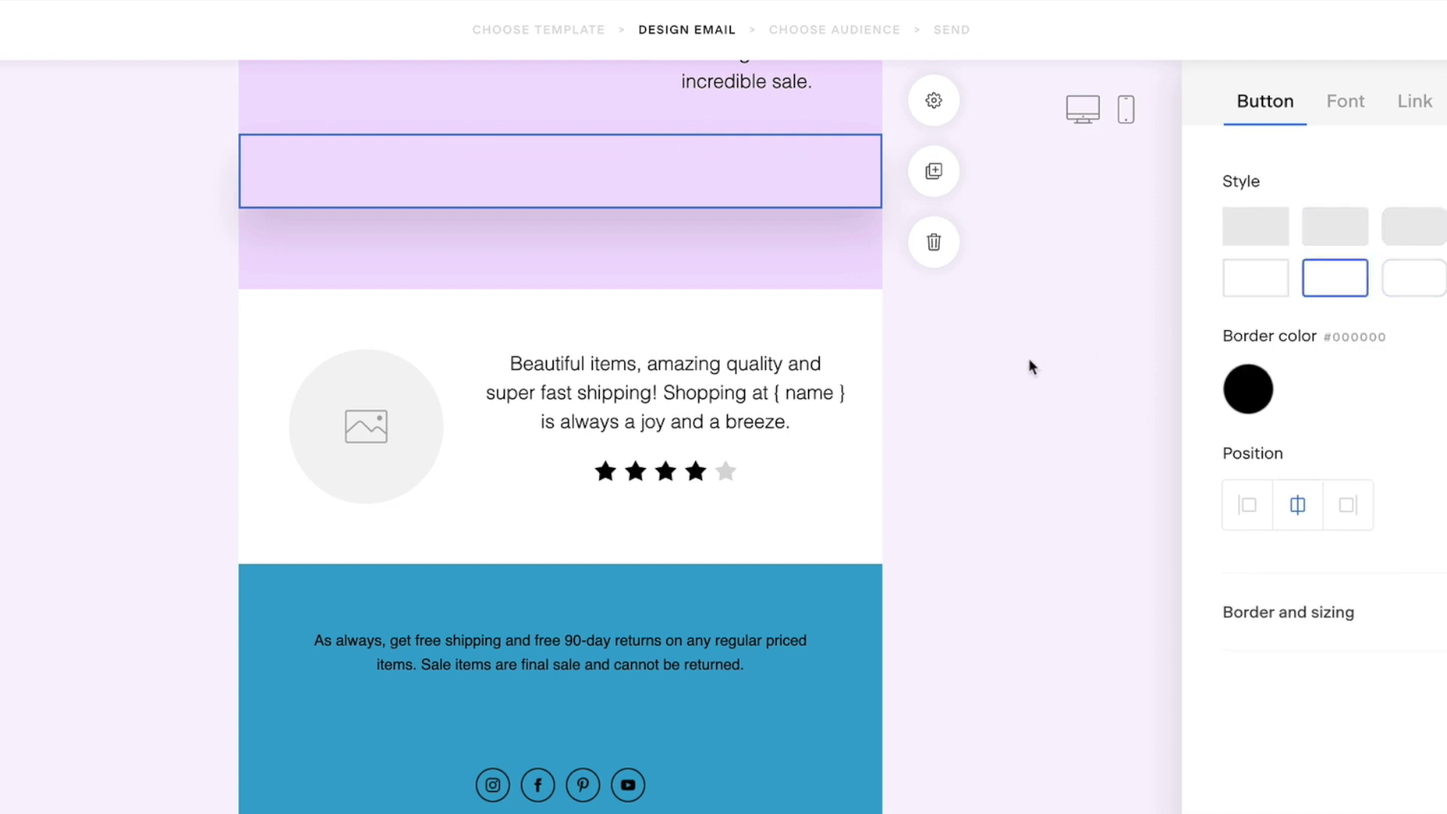
- Review the edited email from header to social links in the editor and in the desktop preview
{"action": "scroll", "coordinate": [724, 486], "scroll_direction": "down", "scroll_amount": 1}
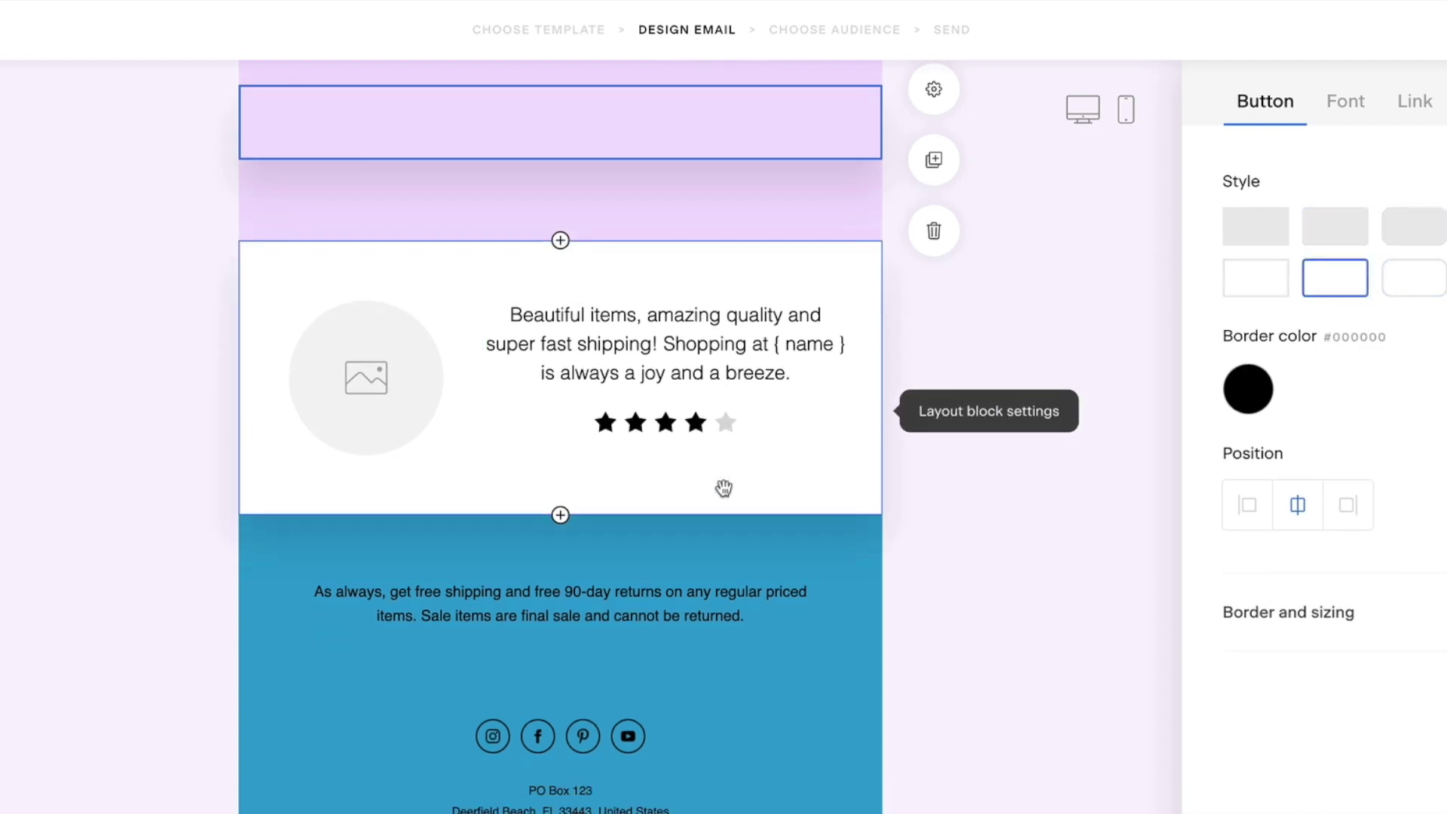
{"action": "scroll", "coordinate": [723, 488], "scroll_direction": "up", "scroll_amount": 2}
{"action": "scroll", "coordinate": [679, 641], "scroll_direction": "down", "scroll_amount": 2}
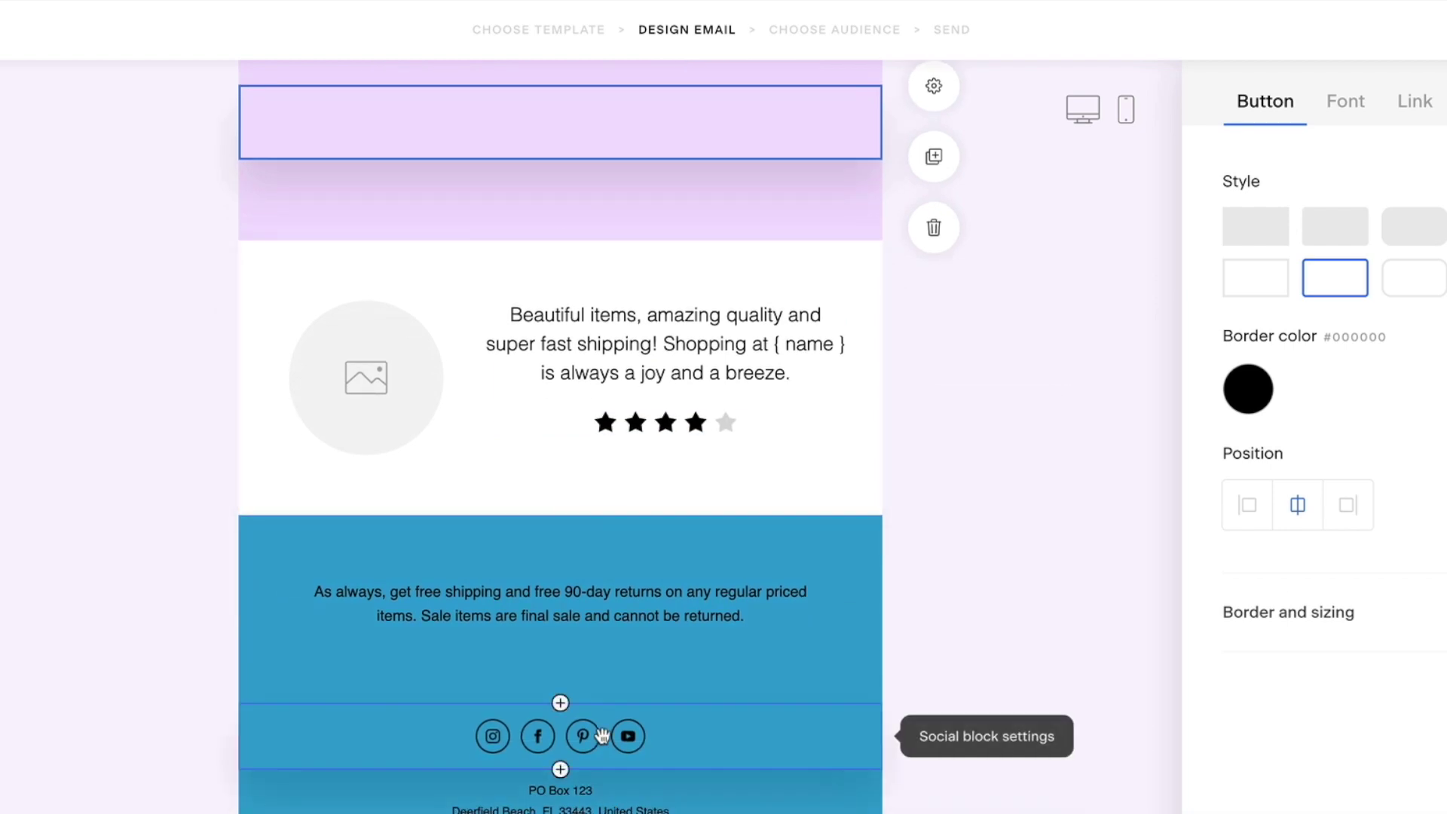
{"action": "scroll", "coordinate": [633, 652], "scroll_direction": "up", "scroll_amount": 10}
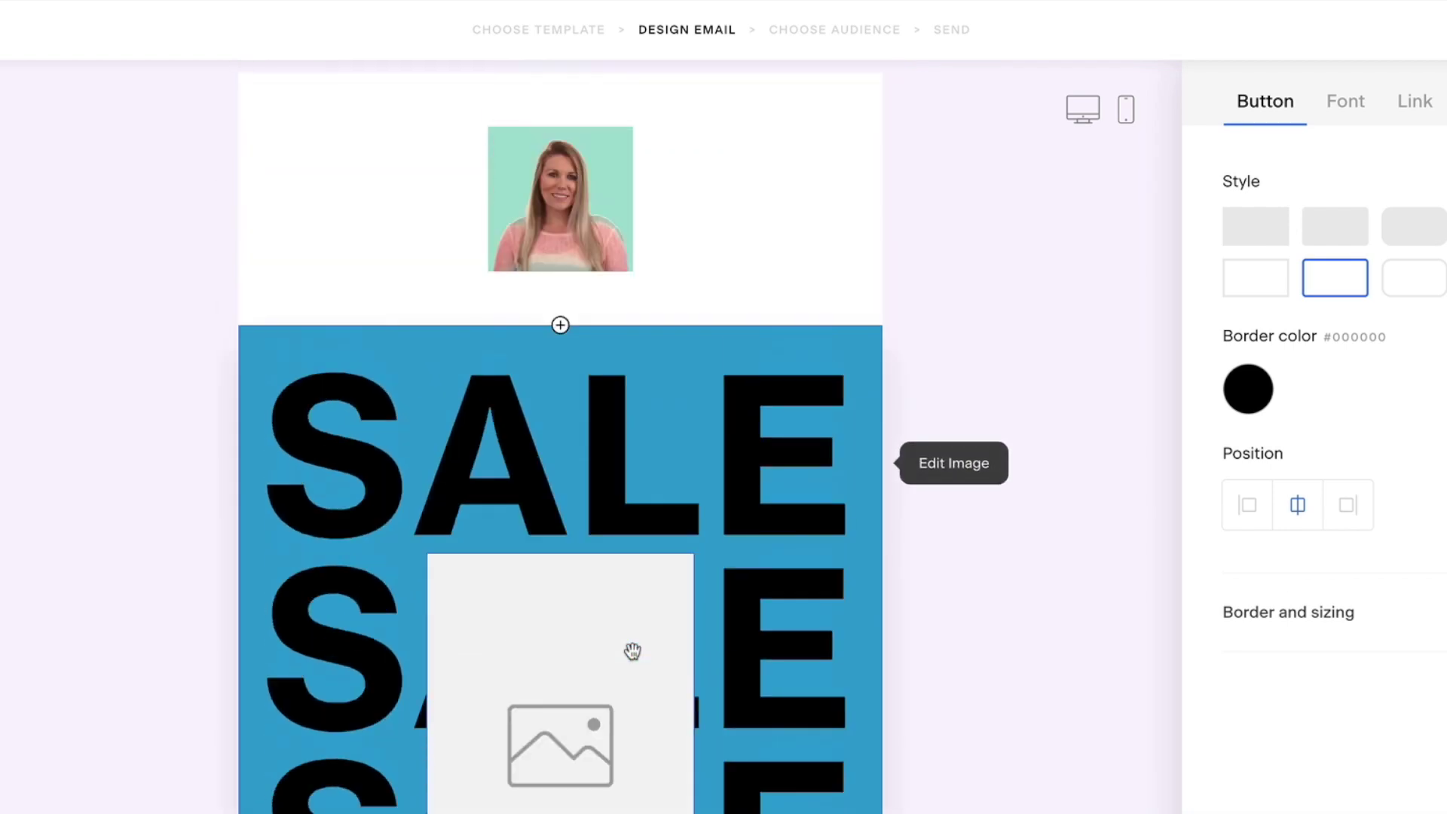
{"action": "scroll", "coordinate": [632, 652], "scroll_direction": "down", "scroll_amount": 10}
{"action": "scroll", "coordinate": [632, 652], "scroll_direction": "up", "scroll_amount": 5}
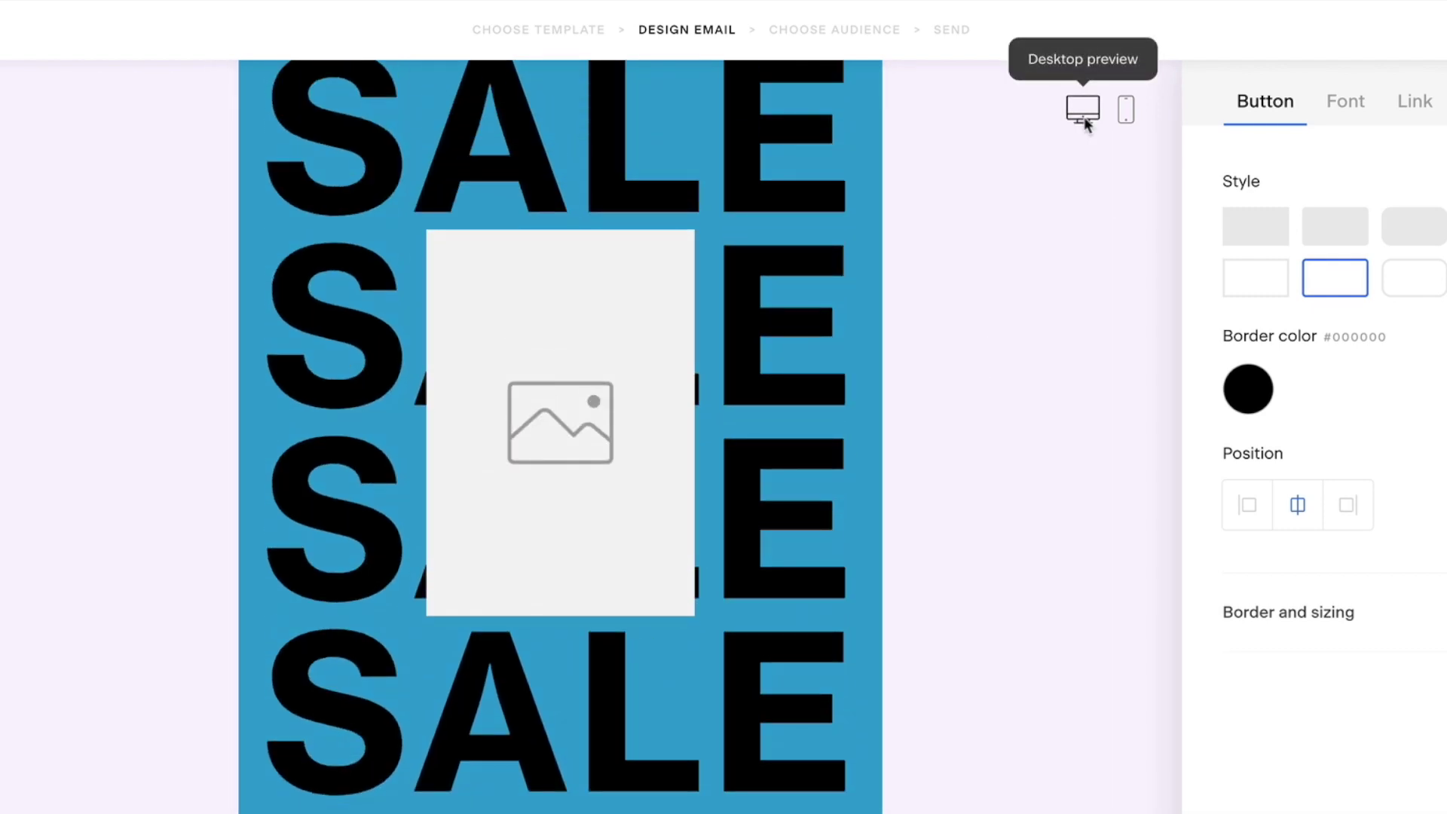
{"action": "left_click", "coordinate": [1083, 113]}
{"action": "scroll", "coordinate": [992, 404], "scroll_direction": "down", "scroll_amount": 10}
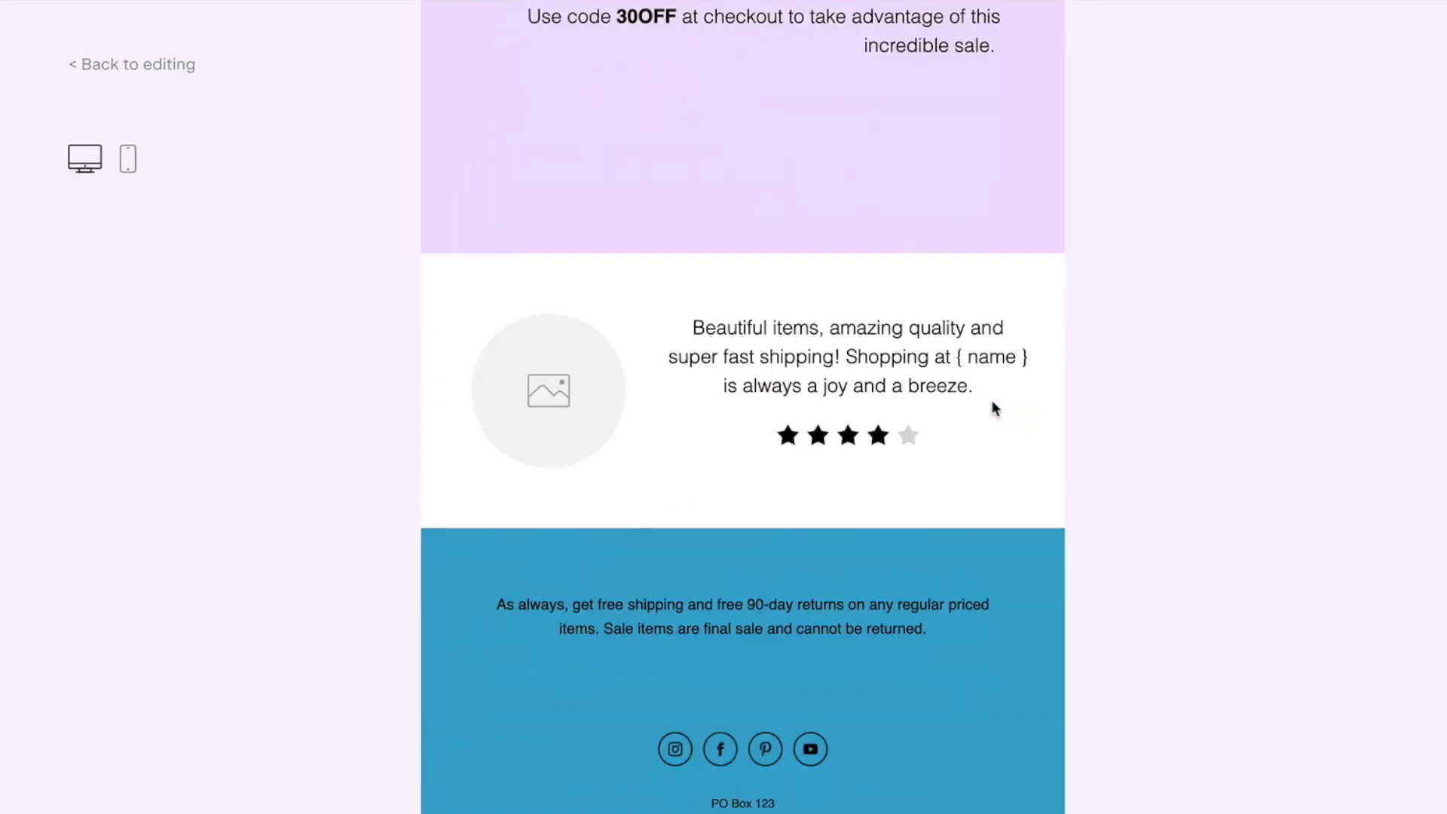
{"action": "scroll", "coordinate": [992, 405], "scroll_direction": "up", "scroll_amount": 10}
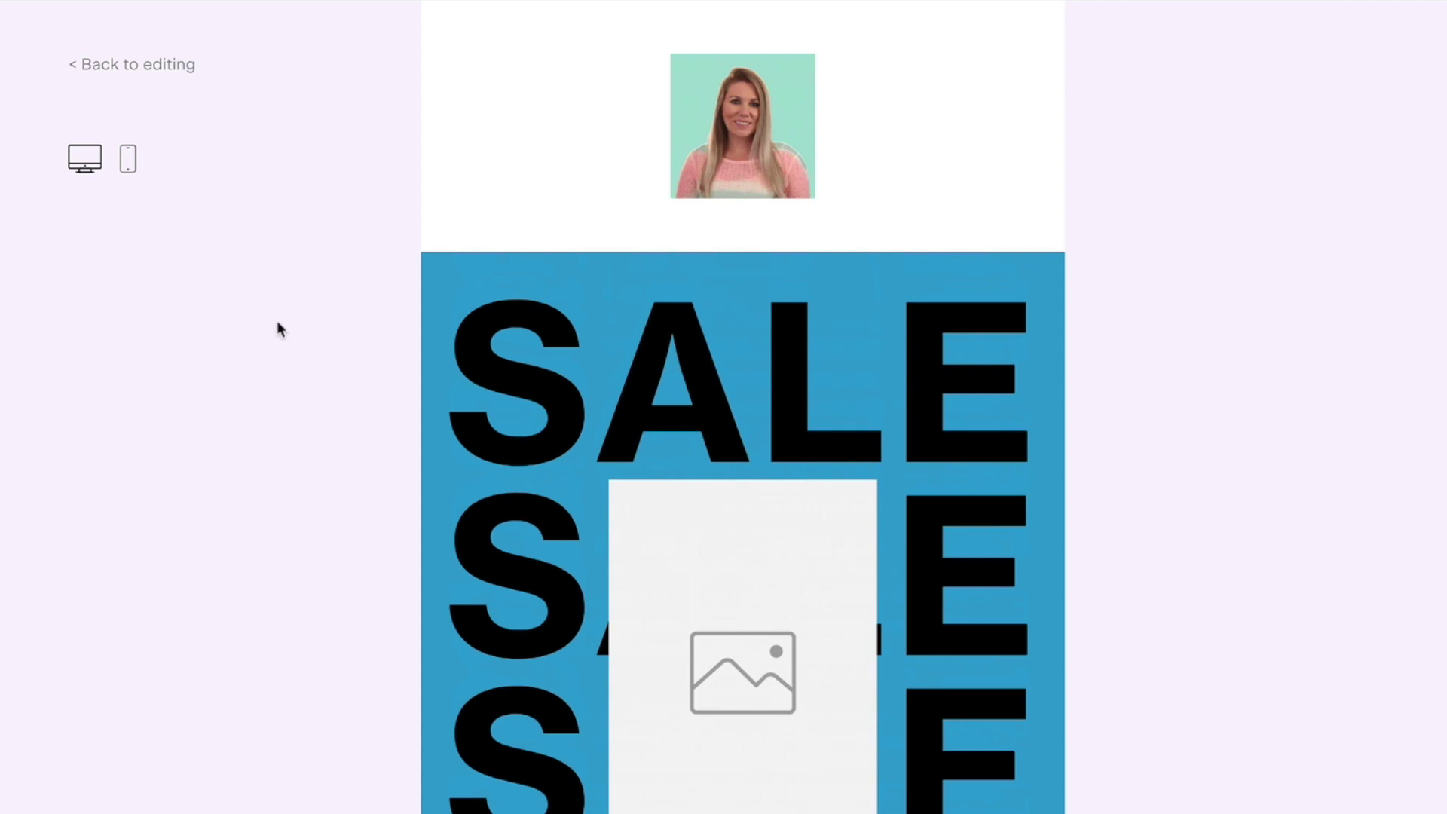
- Preview the whole email in the mobile view and return to the My emails list
{"action": "left_click", "coordinate": [128, 163]}
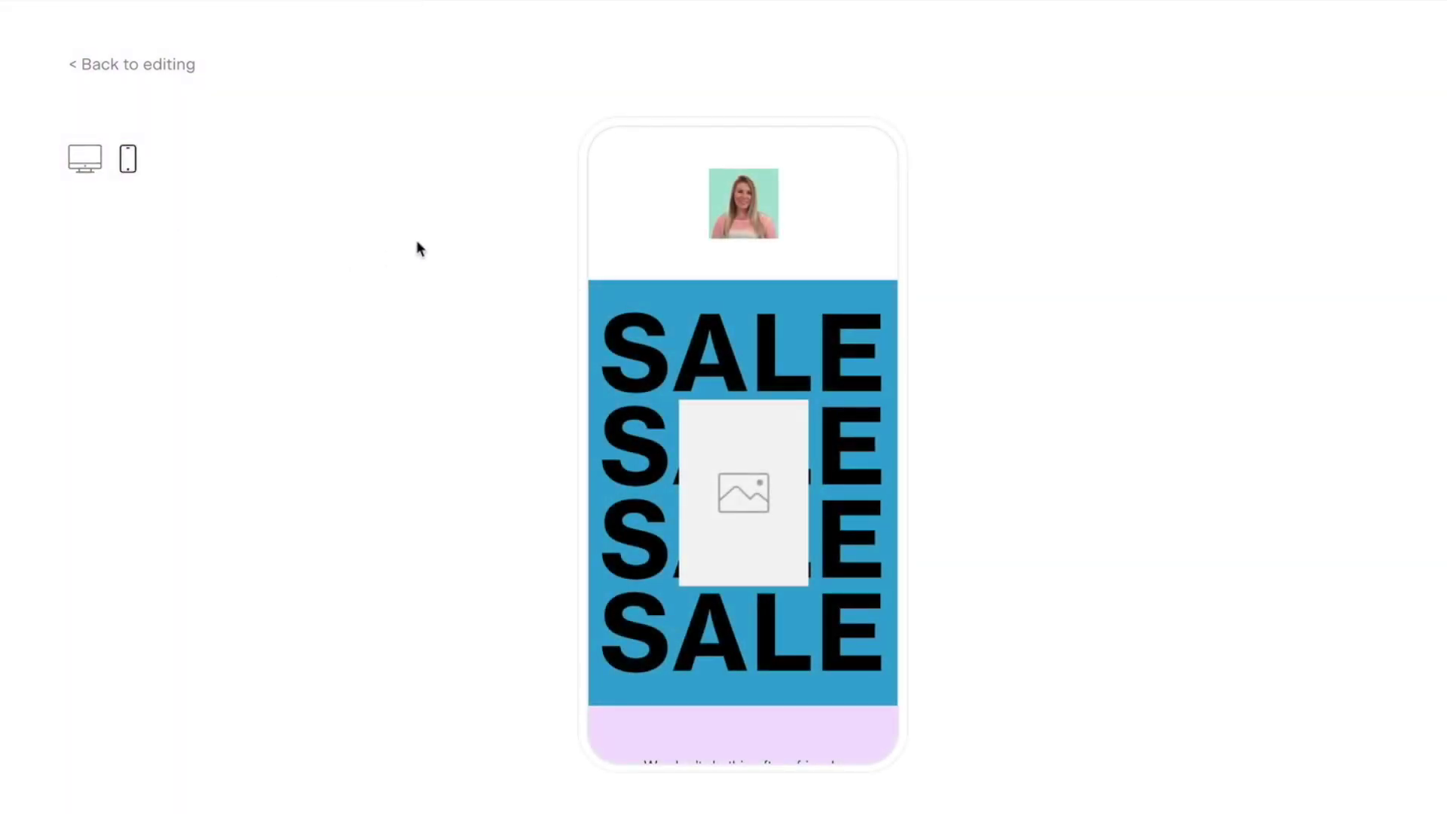
{"action": "scroll", "coordinate": [721, 410], "scroll_direction": "down", "scroll_amount": 10}
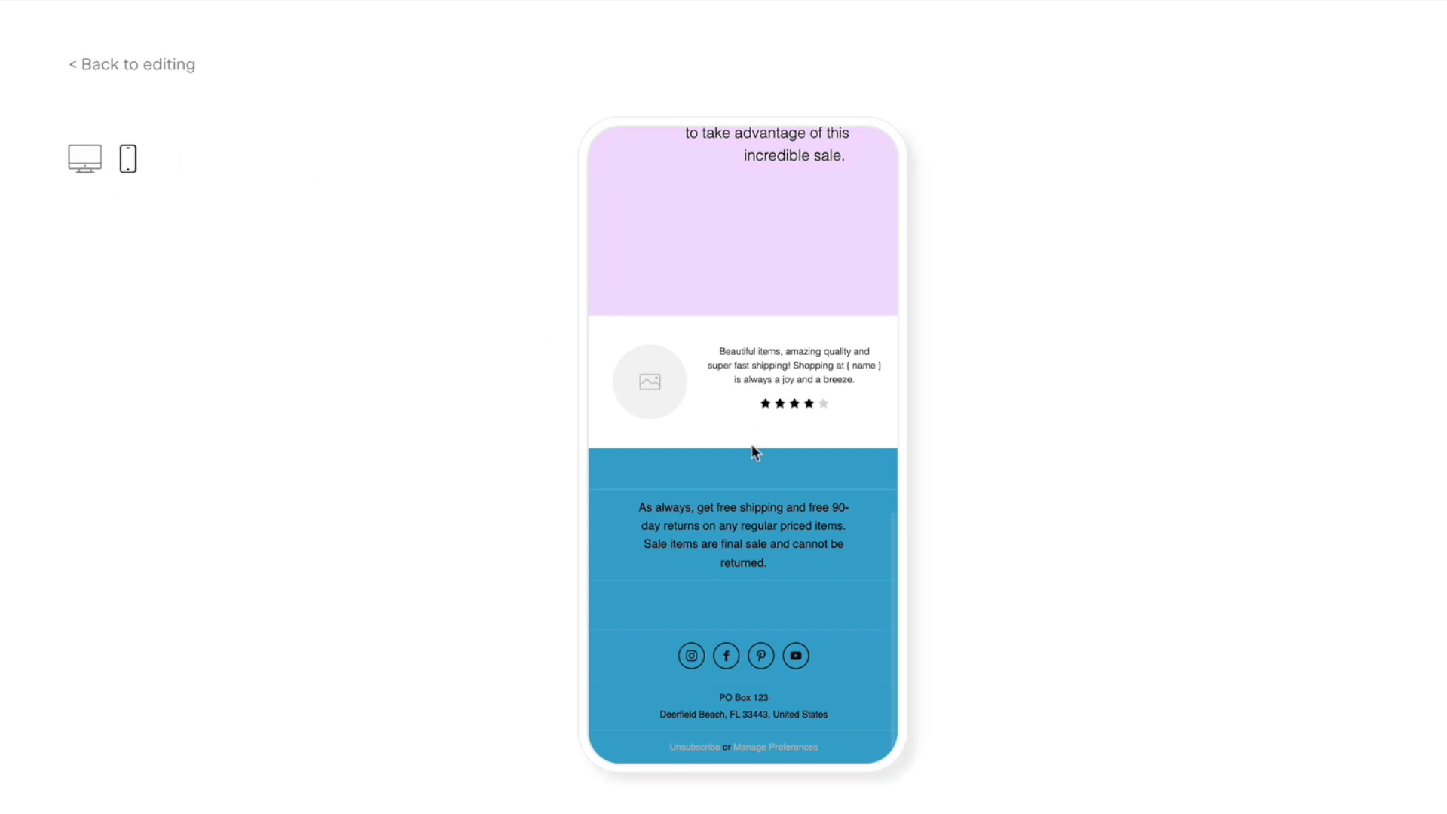
{"action": "scroll", "coordinate": [752, 445], "scroll_direction": "up", "scroll_amount": 10}
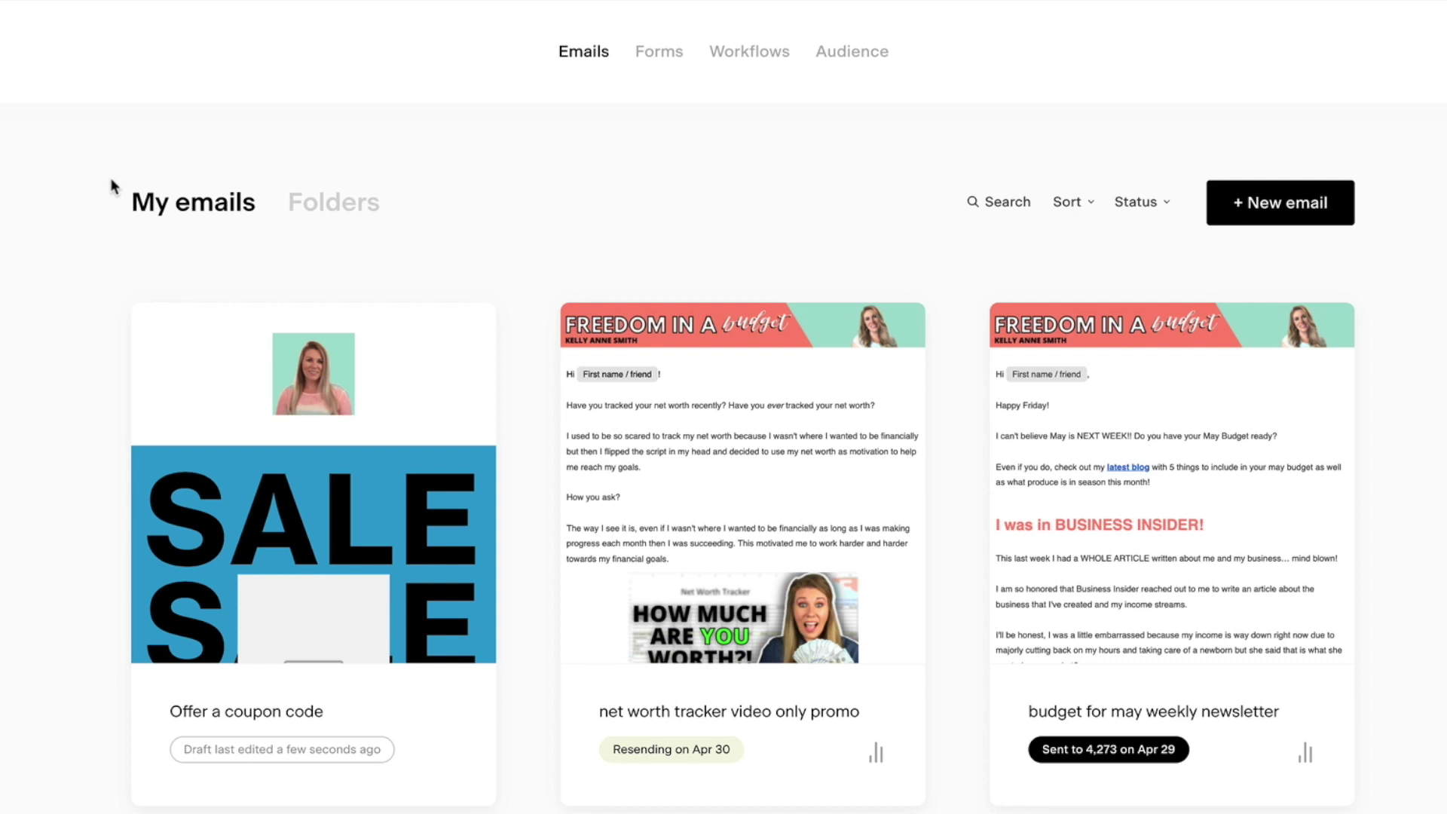
- Look through the draft, scheduled and sent emails on the My emails page
{"action": "scroll", "coordinate": [114, 186], "scroll_direction": "down", "scroll_amount": 1}
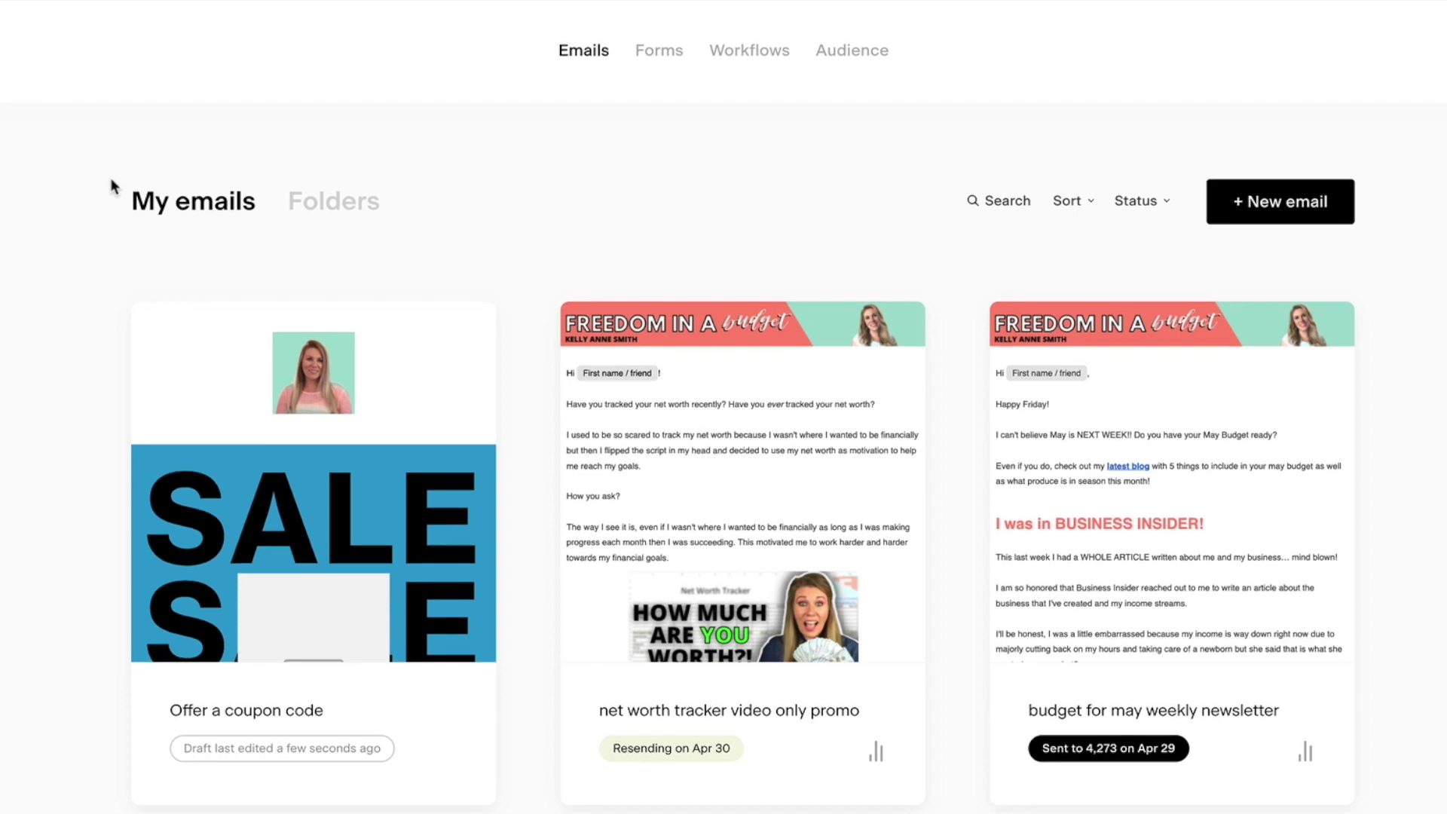
{"action": "scroll", "coordinate": [115, 187], "scroll_direction": "down", "scroll_amount": 1}
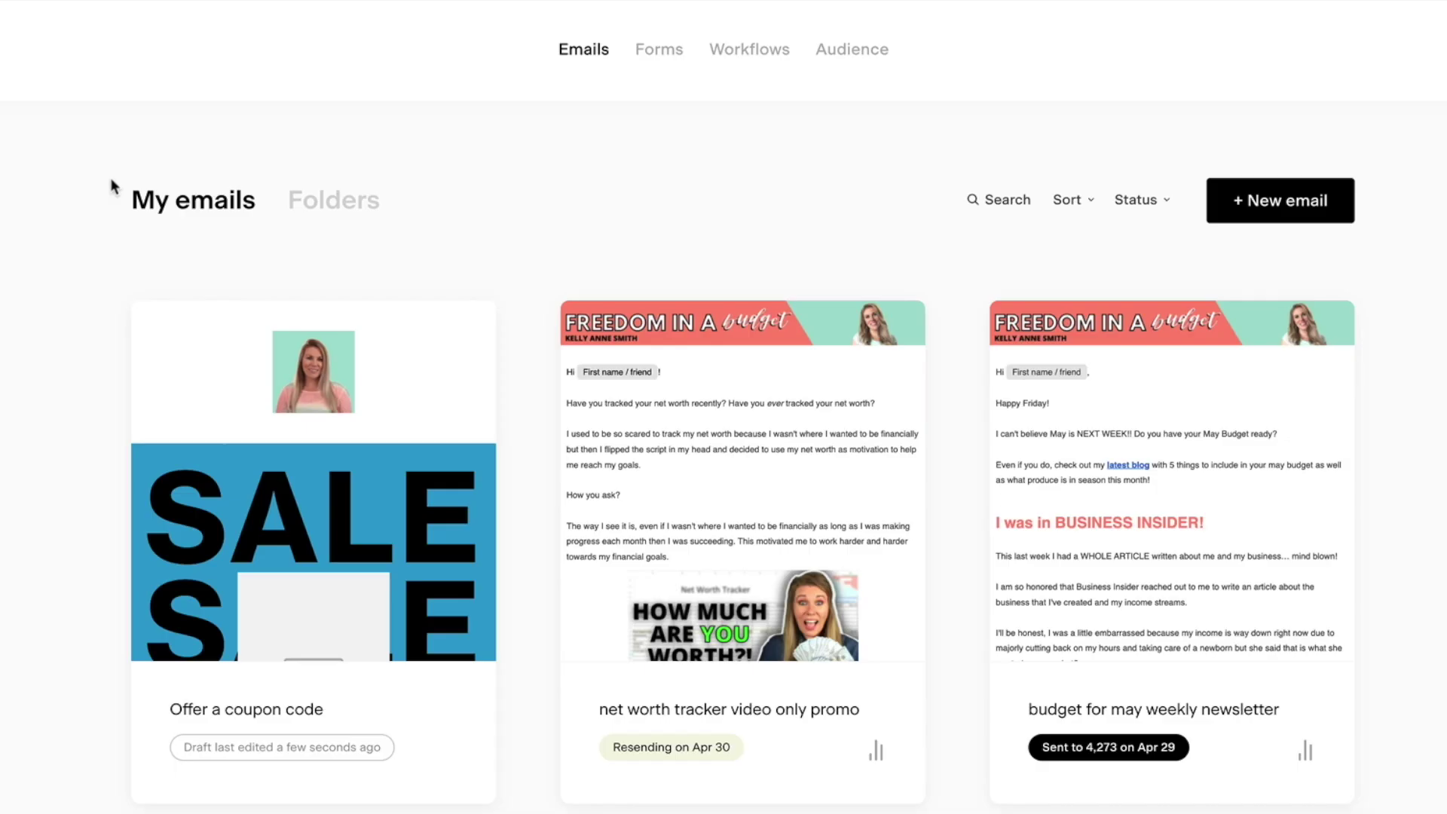
{"action": "scroll", "coordinate": [113, 187], "scroll_direction": "down", "scroll_amount": 6}
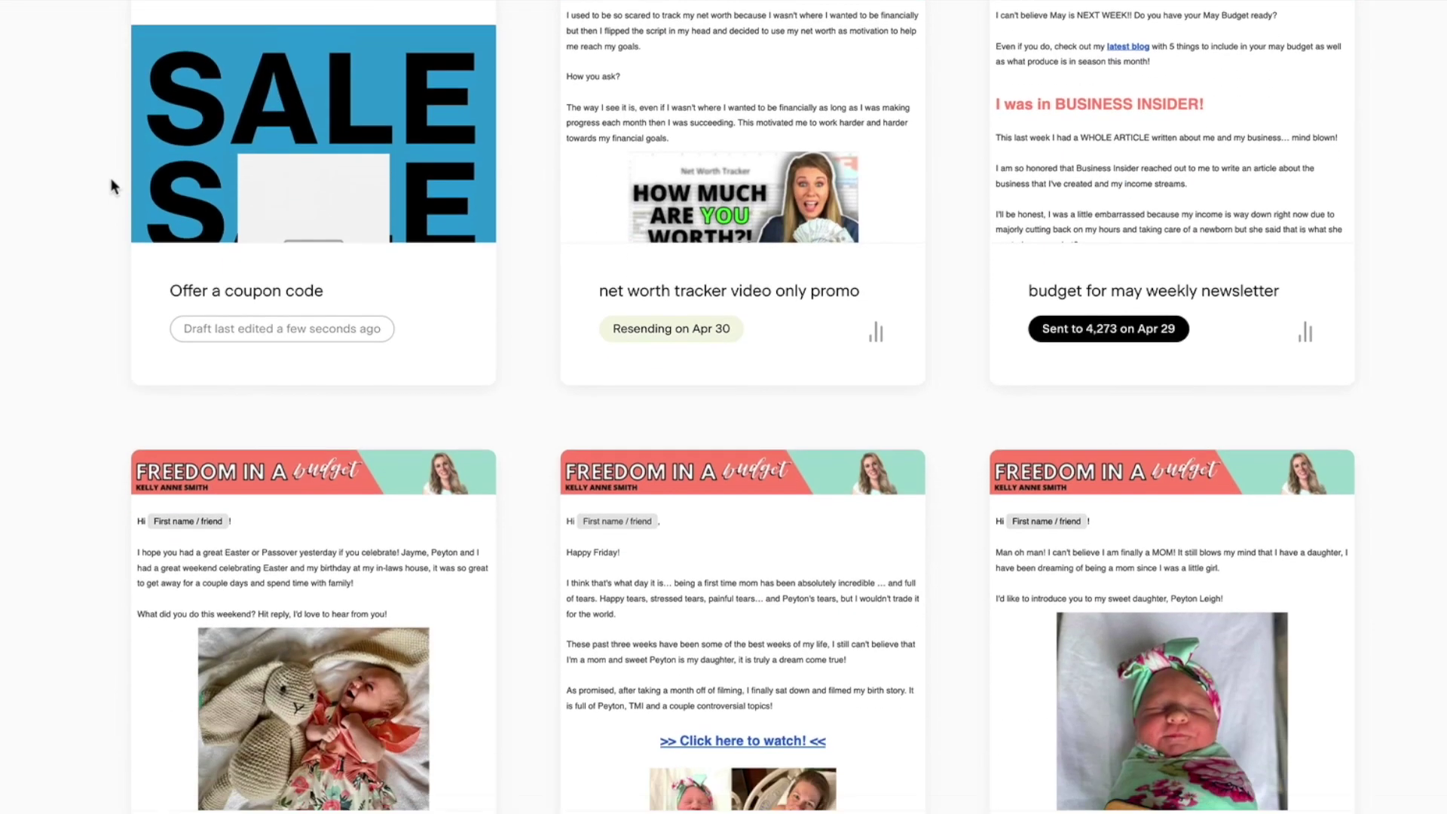
{"action": "scroll", "coordinate": [113, 187], "scroll_direction": "down", "scroll_amount": 10}
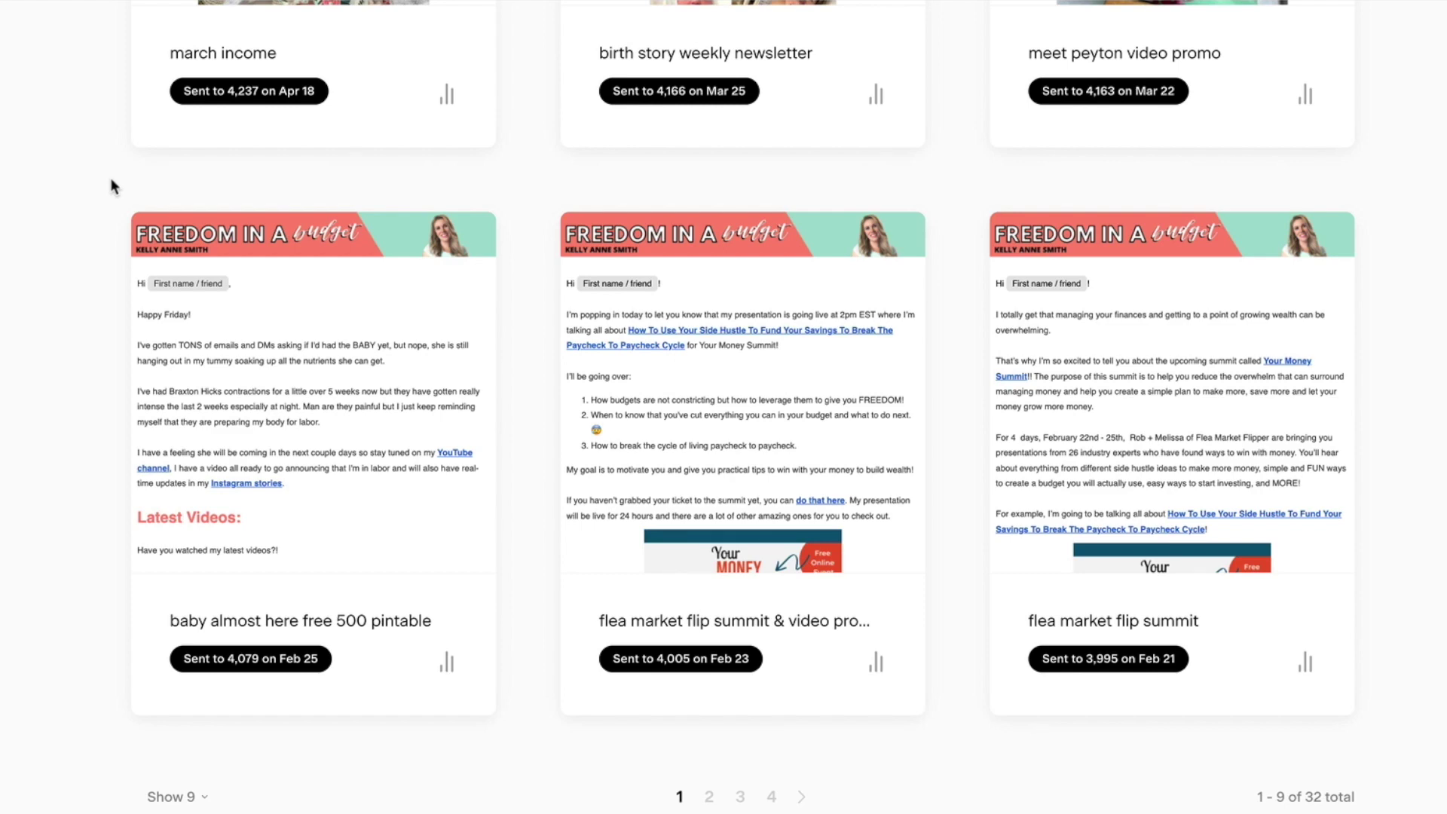
{"action": "scroll", "coordinate": [112, 186], "scroll_direction": "up", "scroll_amount": 7}
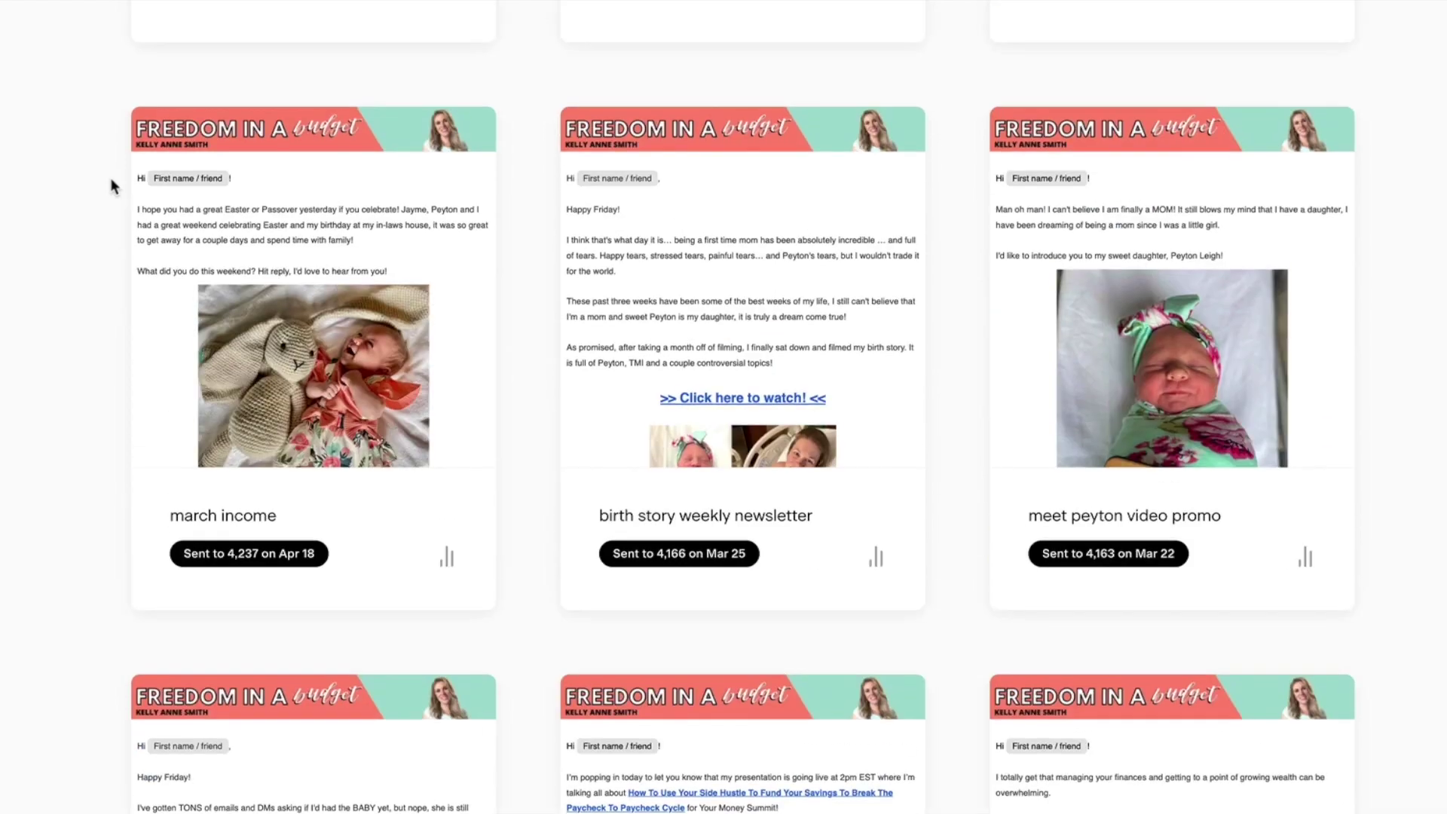
{"action": "scroll", "coordinate": [84, 205], "scroll_direction": "up", "scroll_amount": 7}
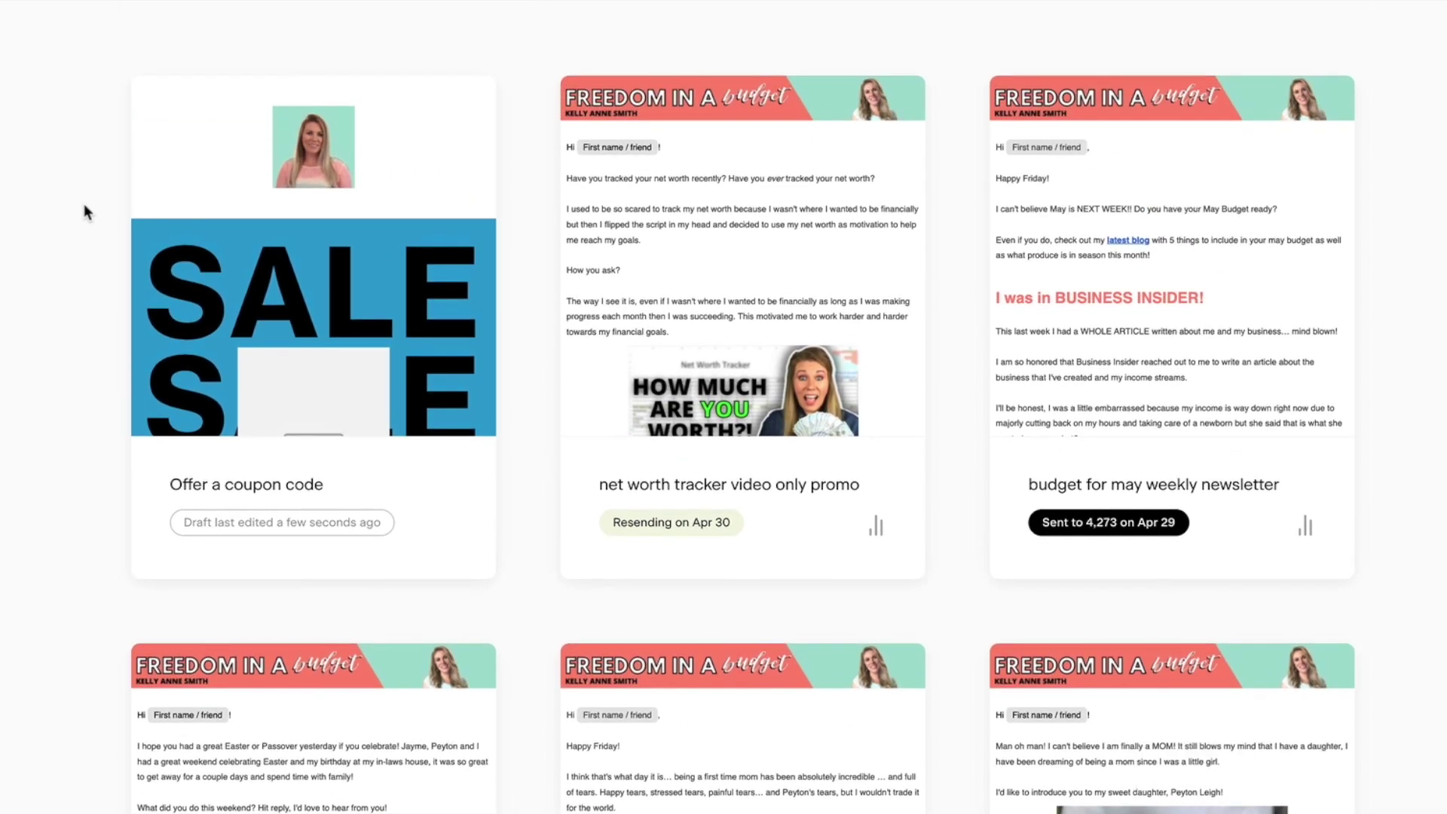
{"action": "scroll", "coordinate": [84, 203], "scroll_direction": "down", "scroll_amount": 1}
{"action": "scroll", "coordinate": [83, 204], "scroll_direction": "down", "scroll_amount": 10}
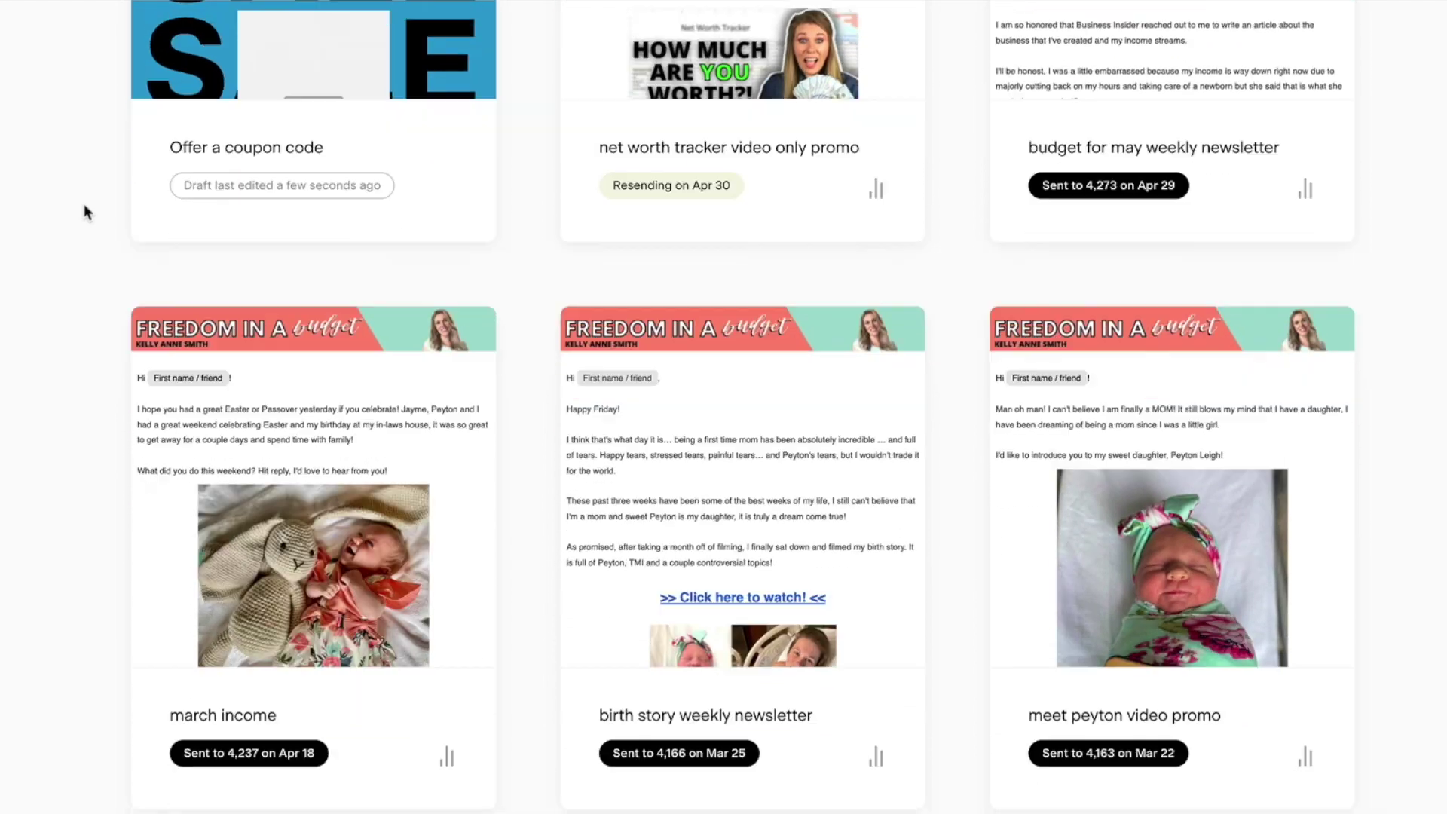
{"action": "scroll", "coordinate": [83, 203], "scroll_direction": "down", "scroll_amount": 3}
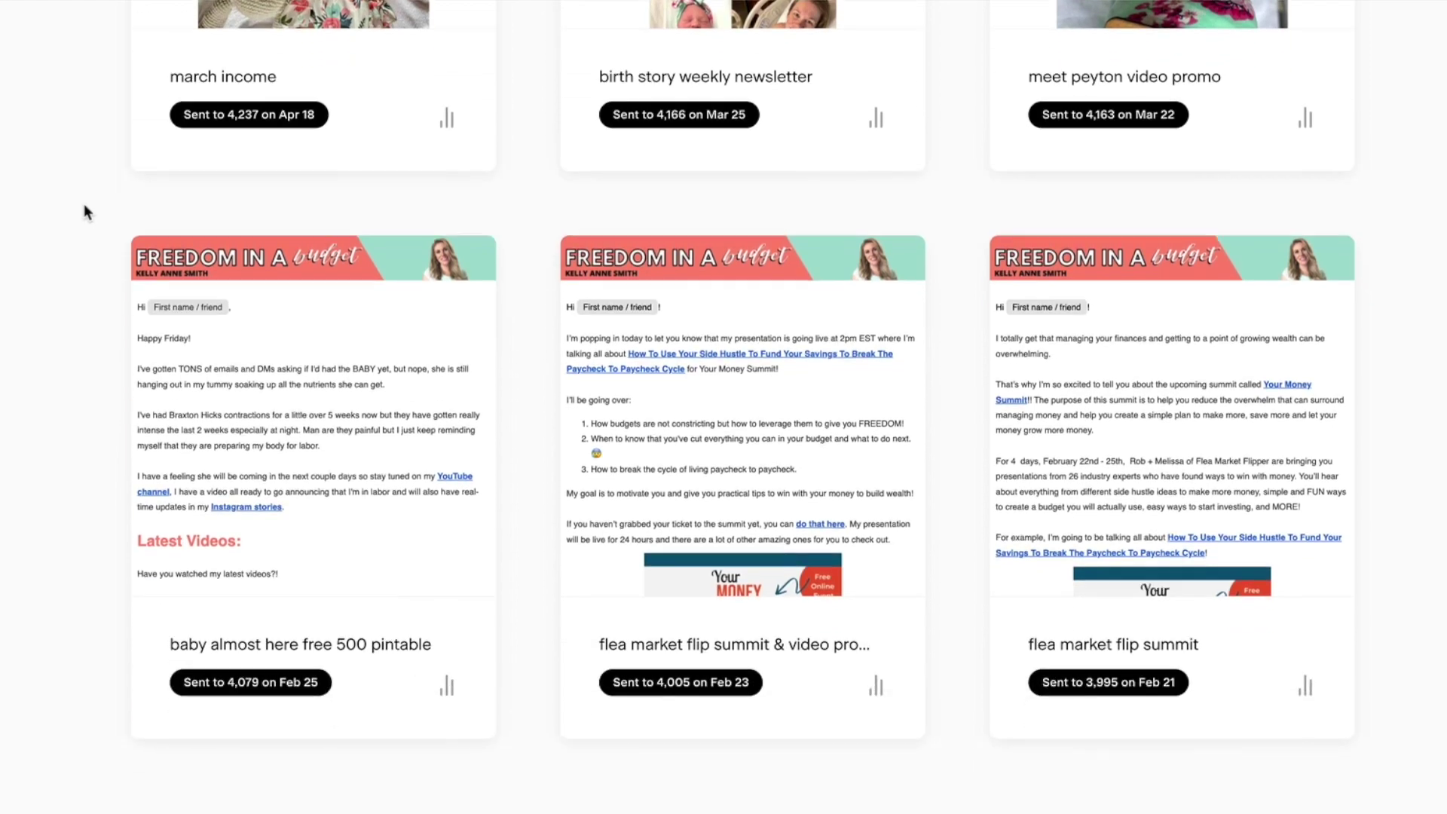
{"action": "scroll", "coordinate": [84, 205], "scroll_direction": "up", "scroll_amount": 8}
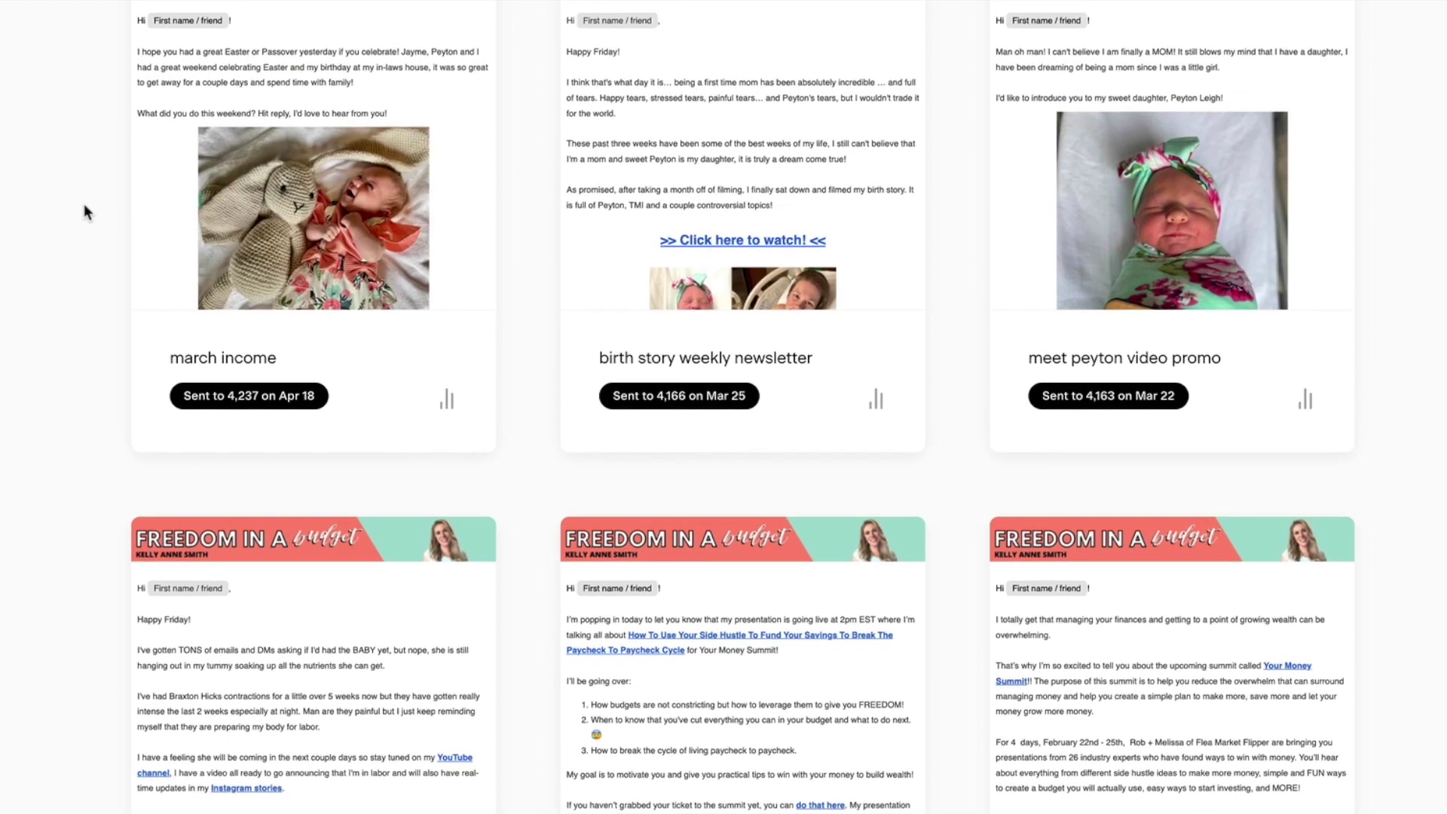
{"action": "scroll", "coordinate": [83, 204], "scroll_direction": "up", "scroll_amount": 3}
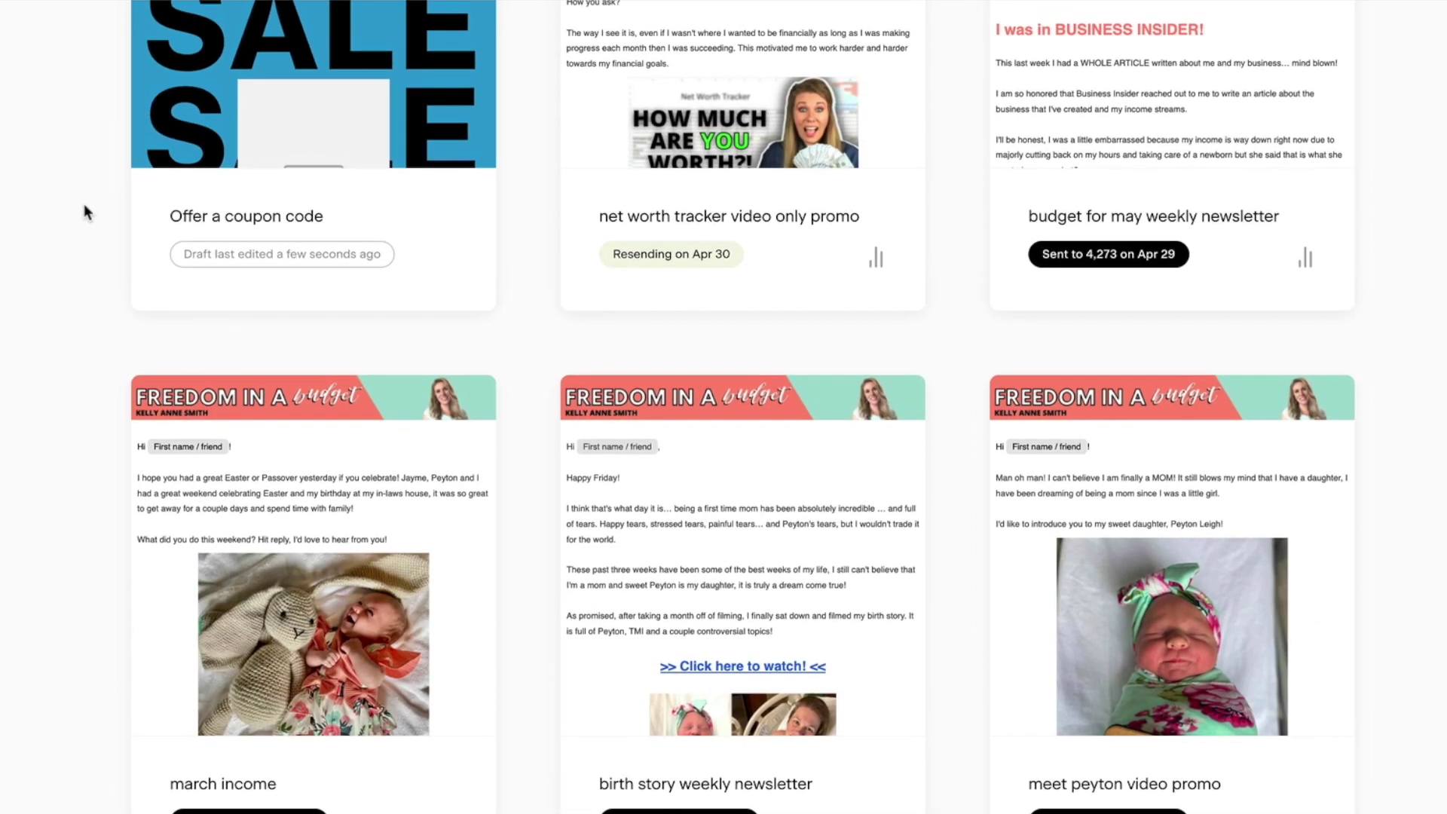